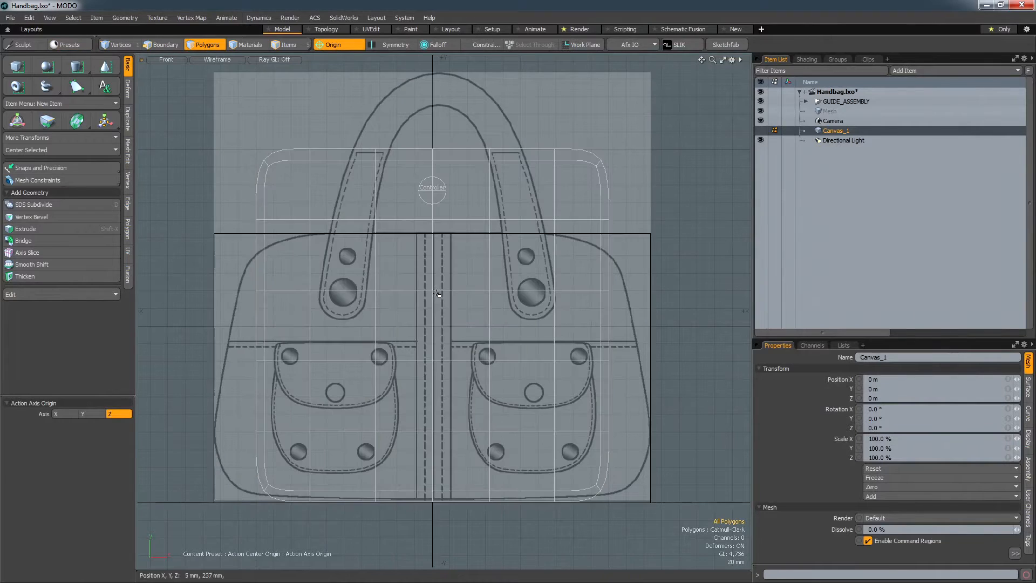
Scale the Canvas_1 mesh to 123% in X and 75.5% in Y to fit the bag body in the front sketch
key(r)
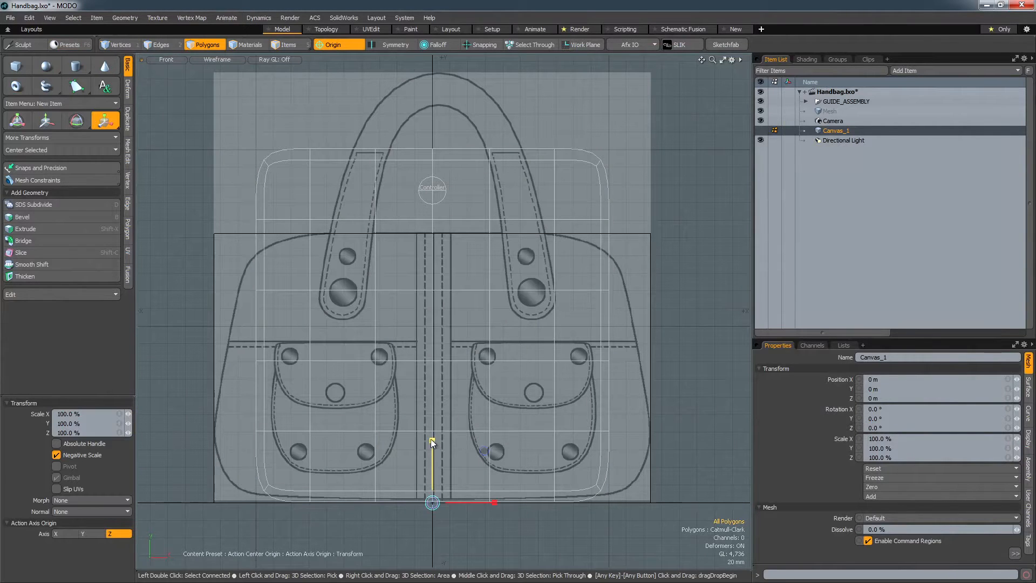
drag(432, 442, 586, 505)
In the Right view, apply a linear falloff to Canvas_1 and scale it to 63% in Z to taper it along the side sketch
key(ctrl+space)
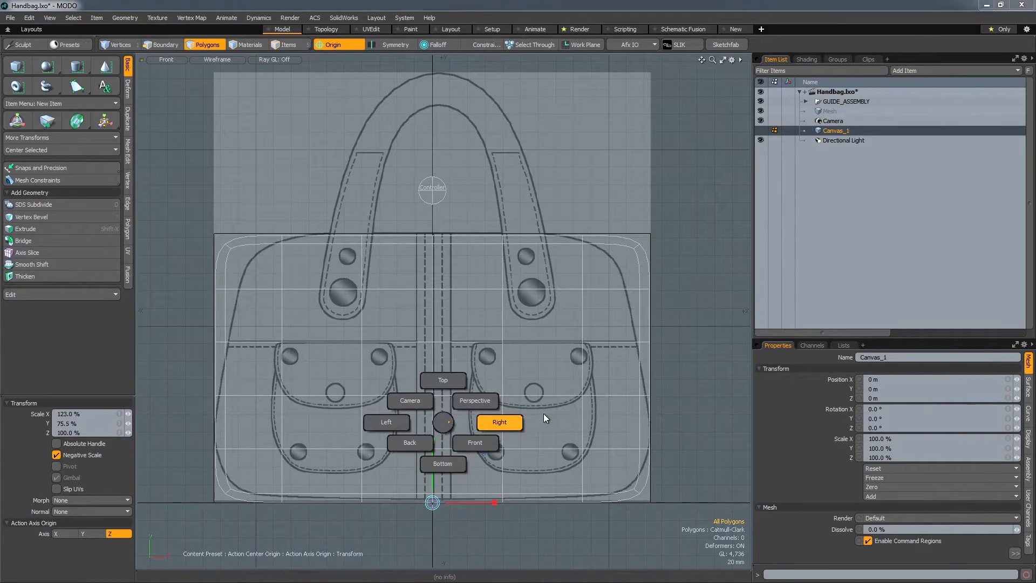
click(545, 416)
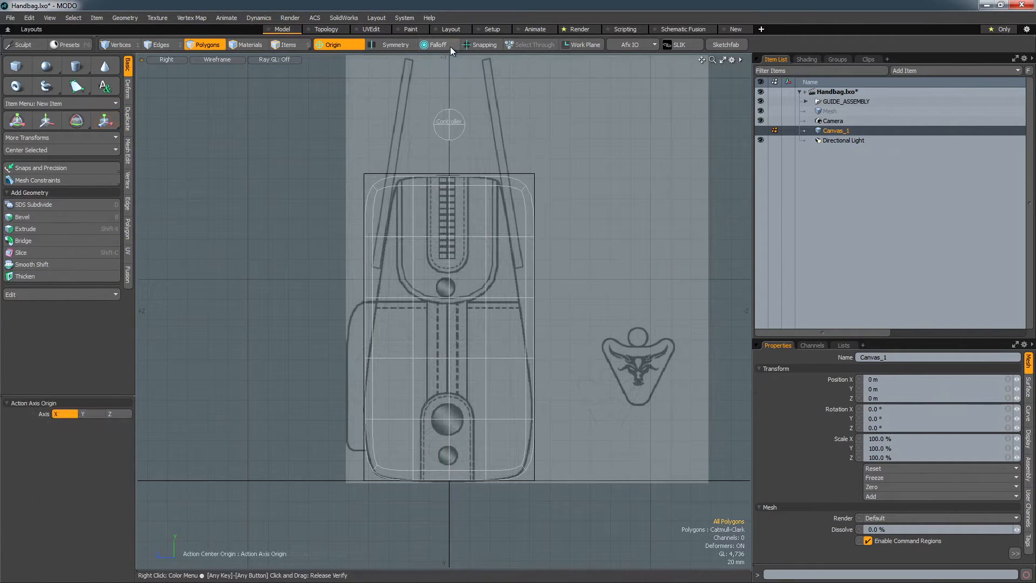
click(450, 47)
click(453, 56)
key(w)
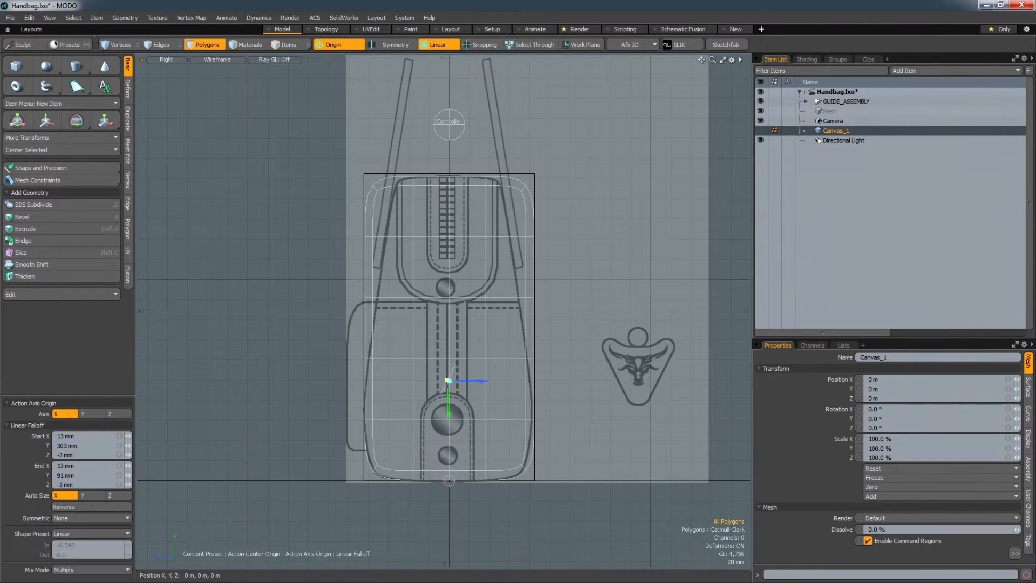
key(y)
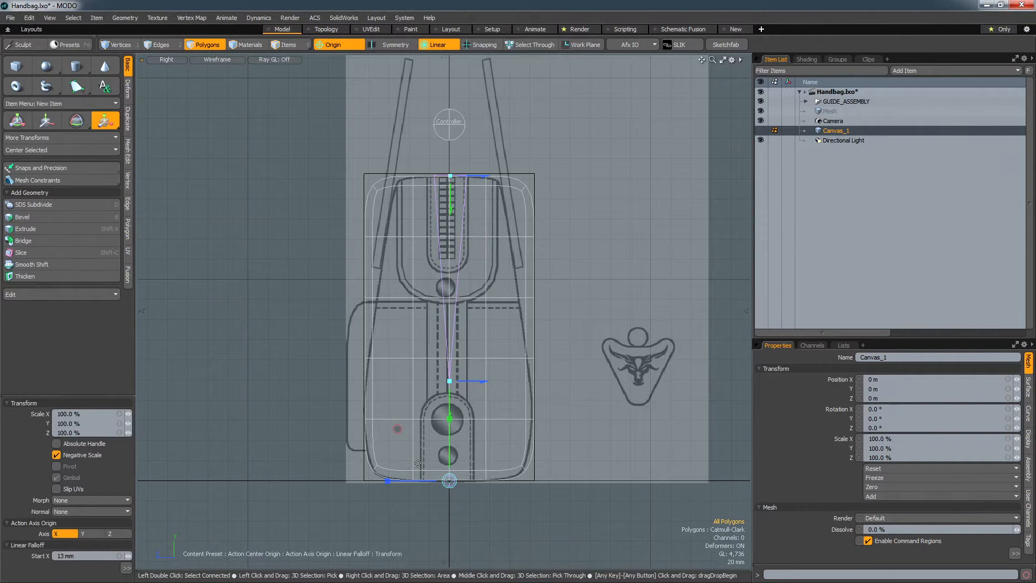
drag(390, 480, 412, 480)
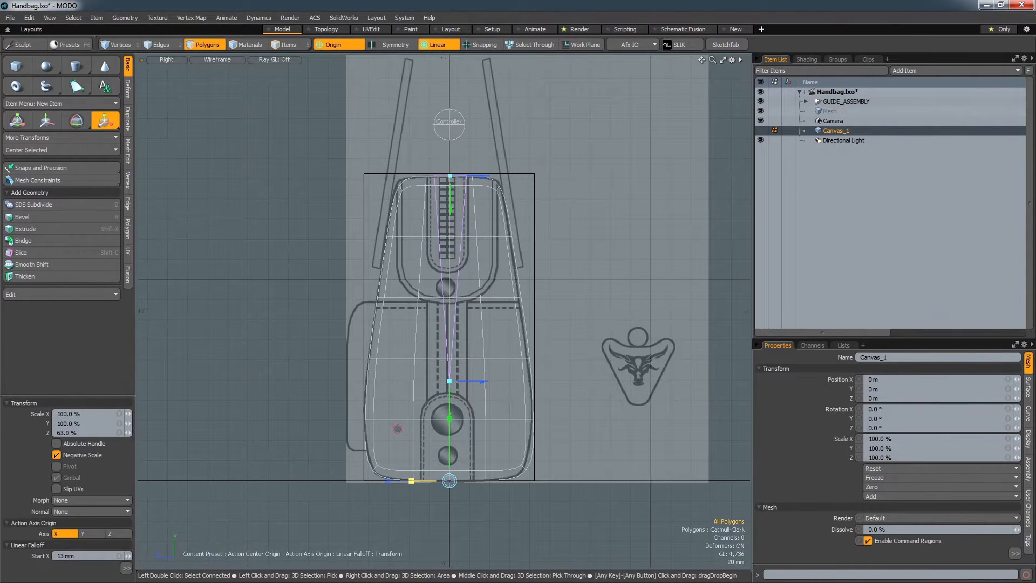
In the Front view, taper the upper part of Canvas_1 by scaling X to 84% with the falloff, following the bag outline
key(ctrl+1)
click(524, 363)
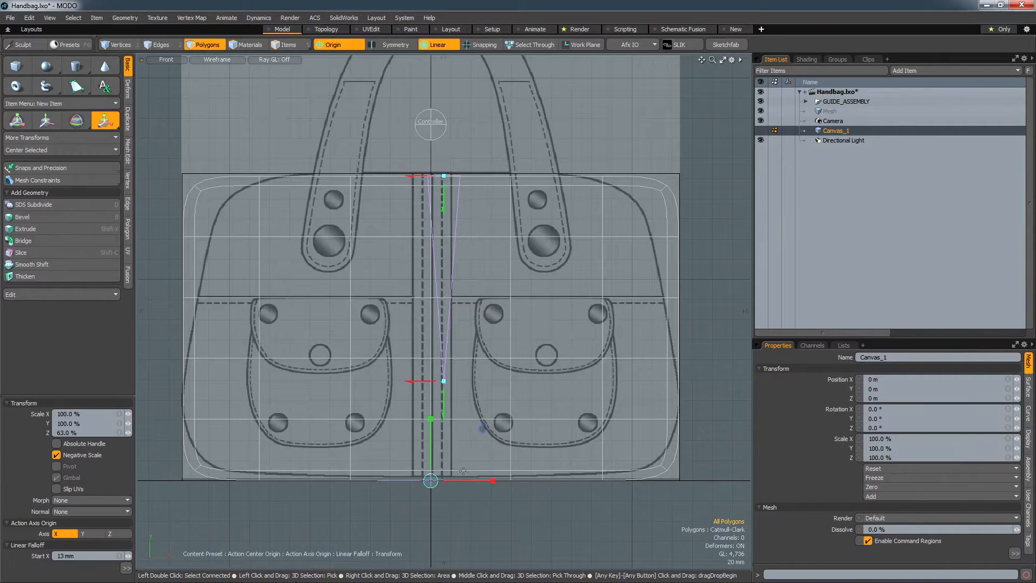
drag(499, 484, 447, 482)
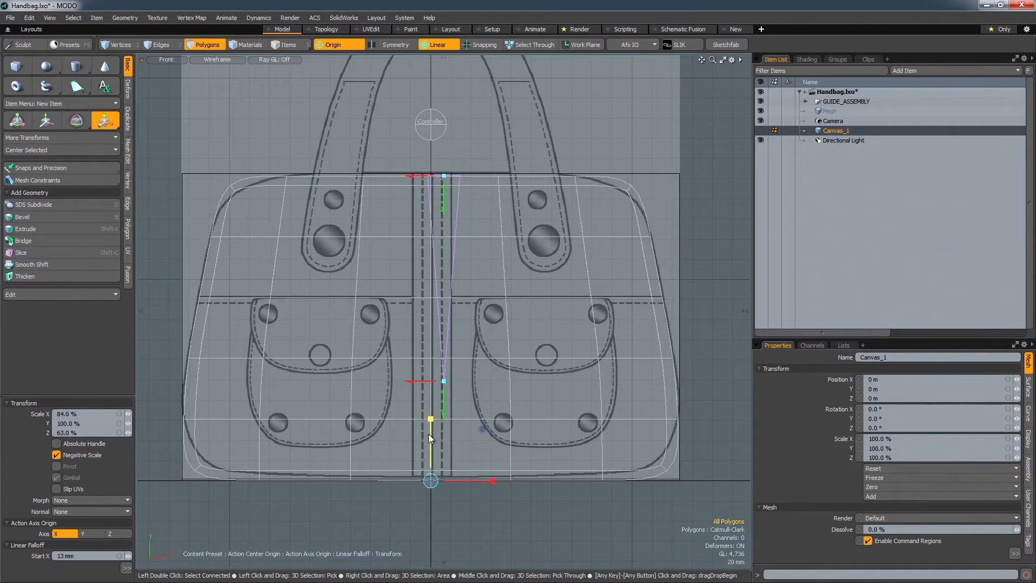
drag(446, 413, 444, 403)
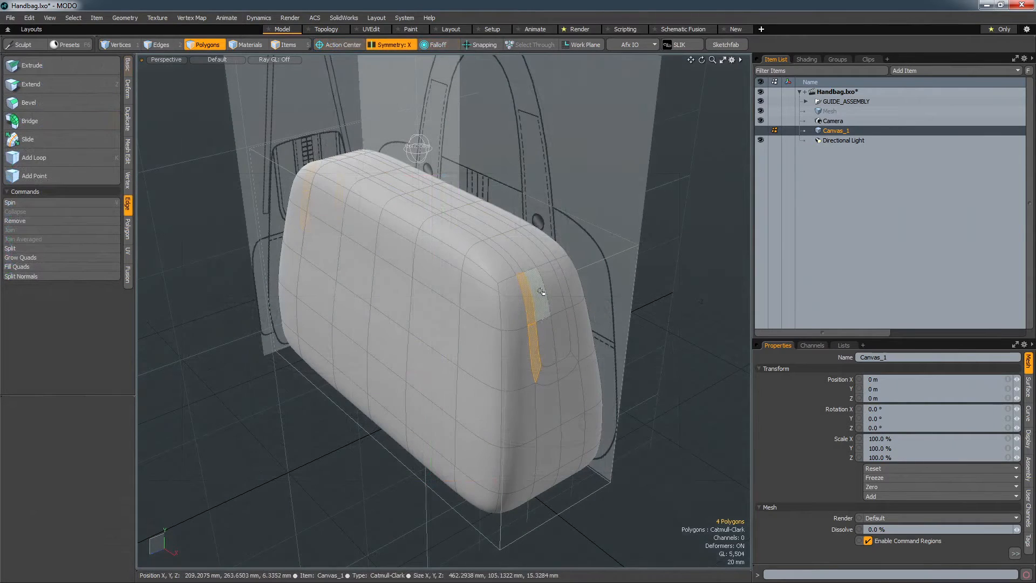
Select the polygon loops around the zip opening on the bag's top and ends, and scale them to 157% in Z
key(l)
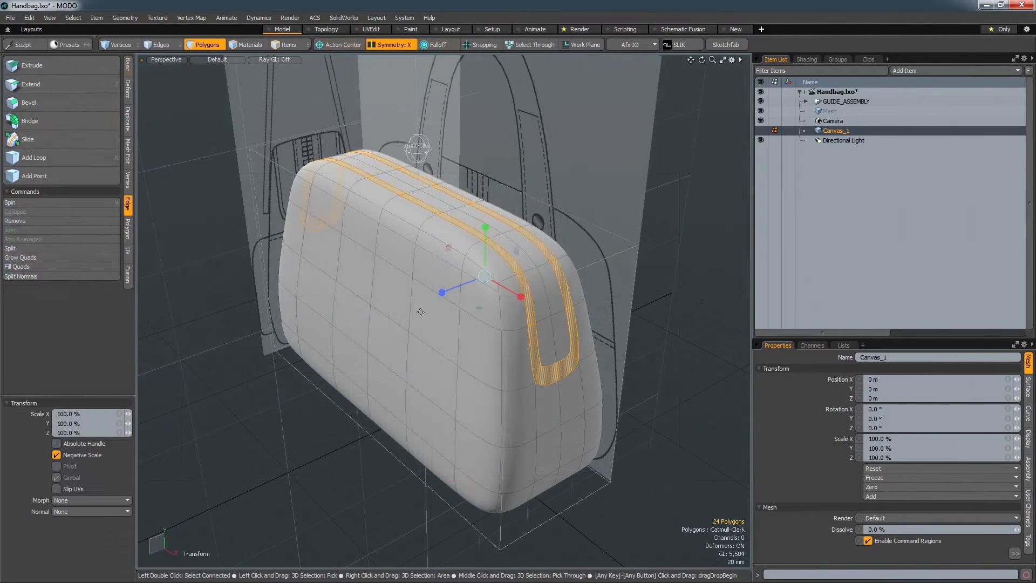
drag(436, 294, 415, 303)
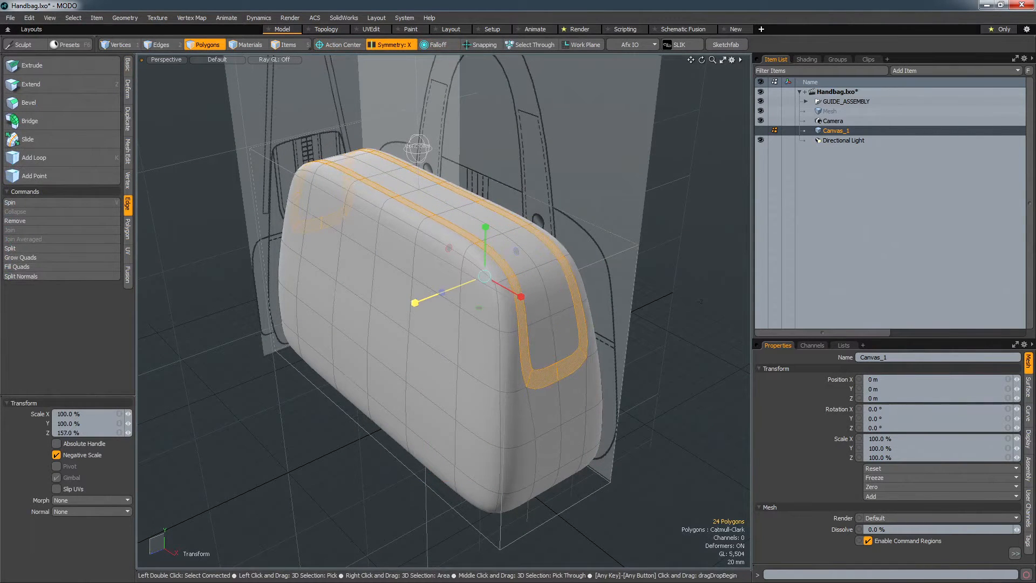
key(space)
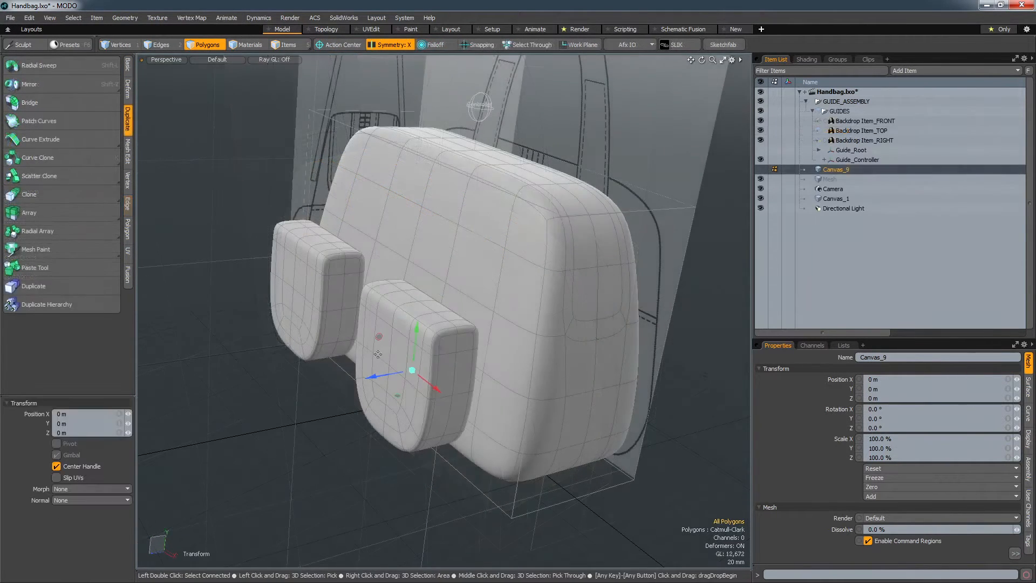
Move the two Canvas_9 pockets along the depth axis against the front of the bag body
drag(366, 377, 335, 363)
drag(412, 363, 435, 382)
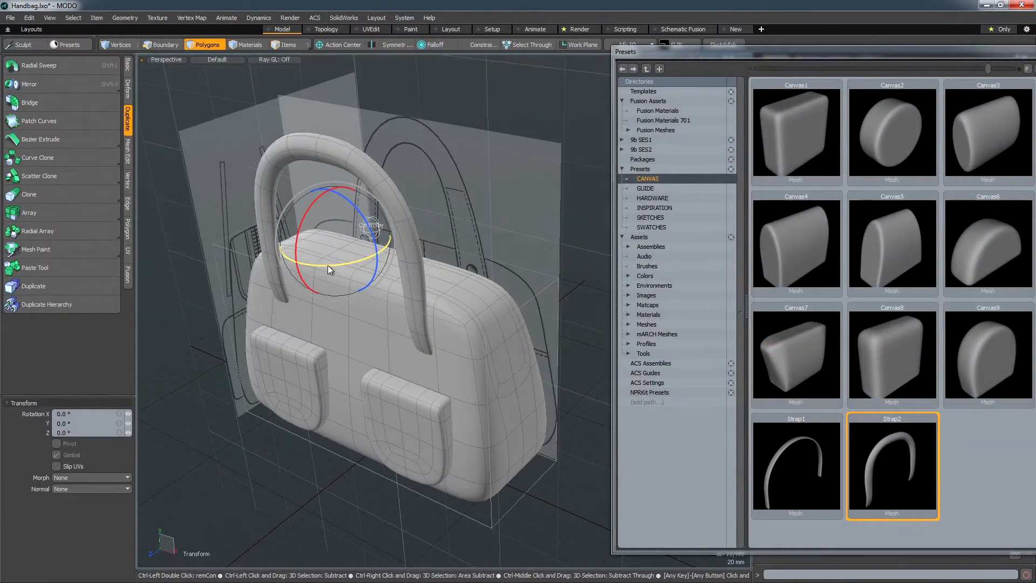
Rotate the Strap2 handle 180° around Y and prepare to scale it in the Front view
ctrl+drag(329, 265, 340, 208)
key(ctrl+space)
click(361, 220)
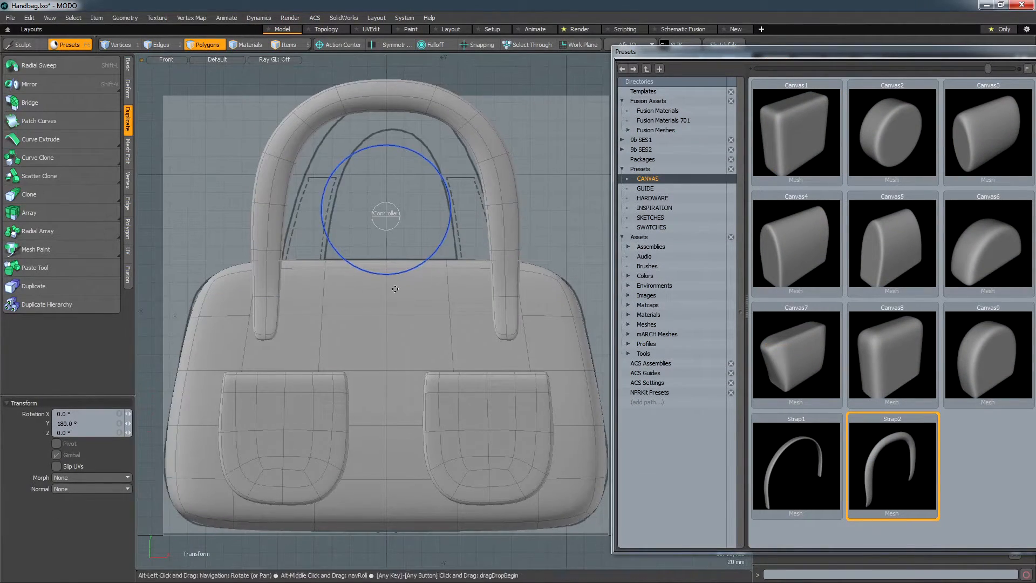
key(r)
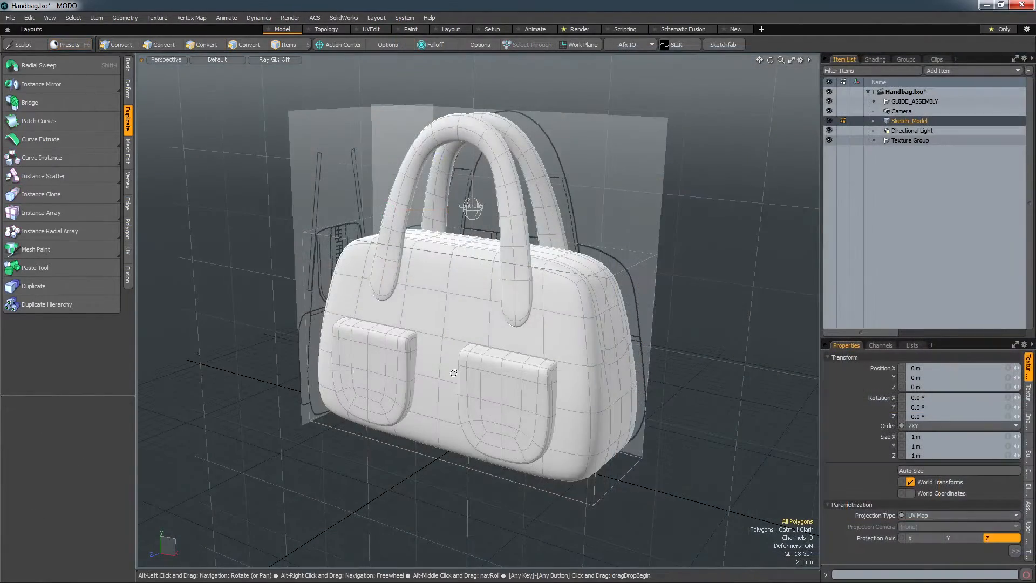
alt+drag(453, 372, 601, 354)
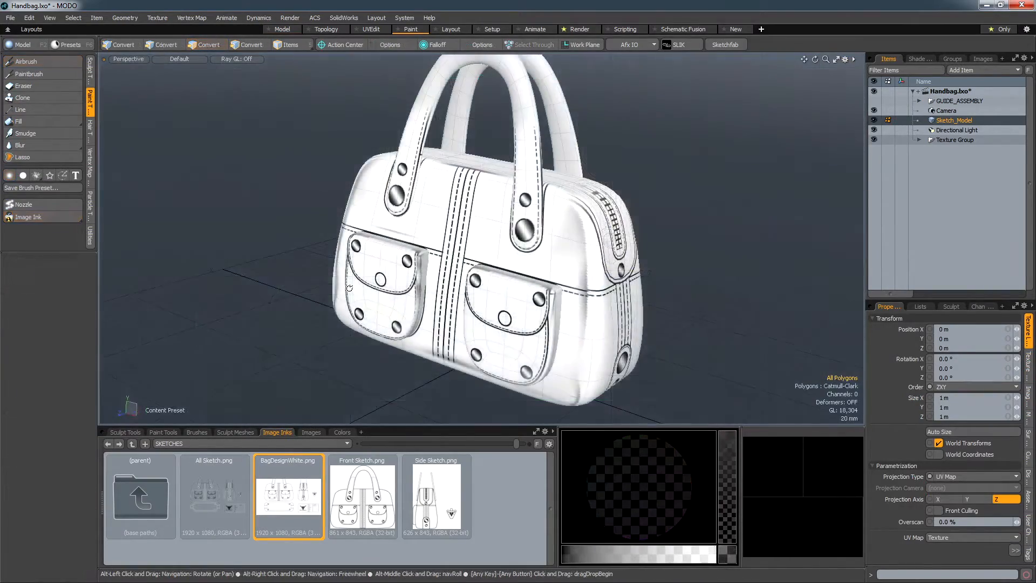
alt+drag(378, 291, 720, 344)
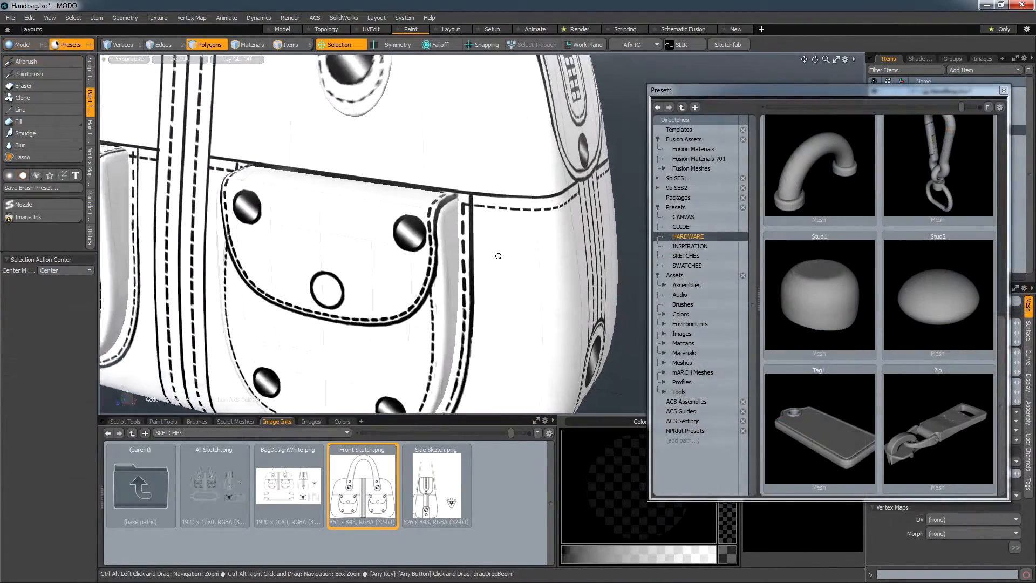
Place the Stud2 hardware preset on the pocket flap's right rivet, centre it on the sketched circle and scale it up to fit
drag(934, 290, 386, 226)
scroll(377, 238, up, 3)
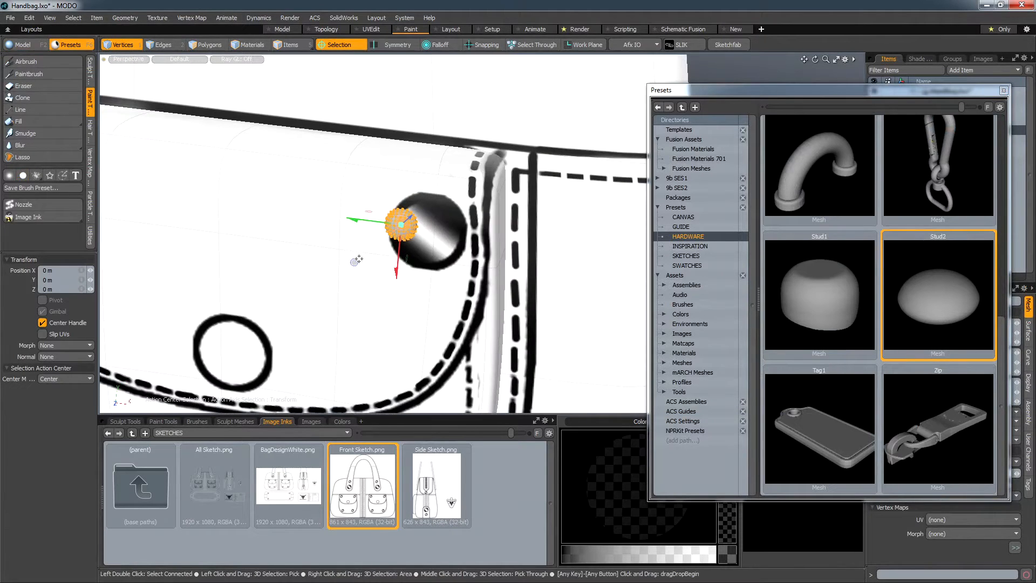
key(r)
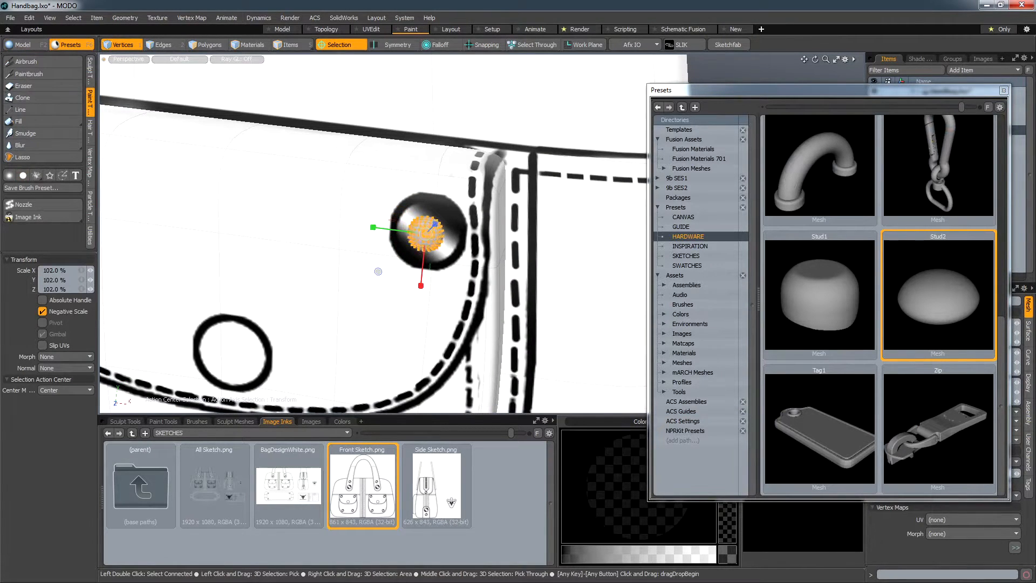
drag(377, 271, 407, 271)
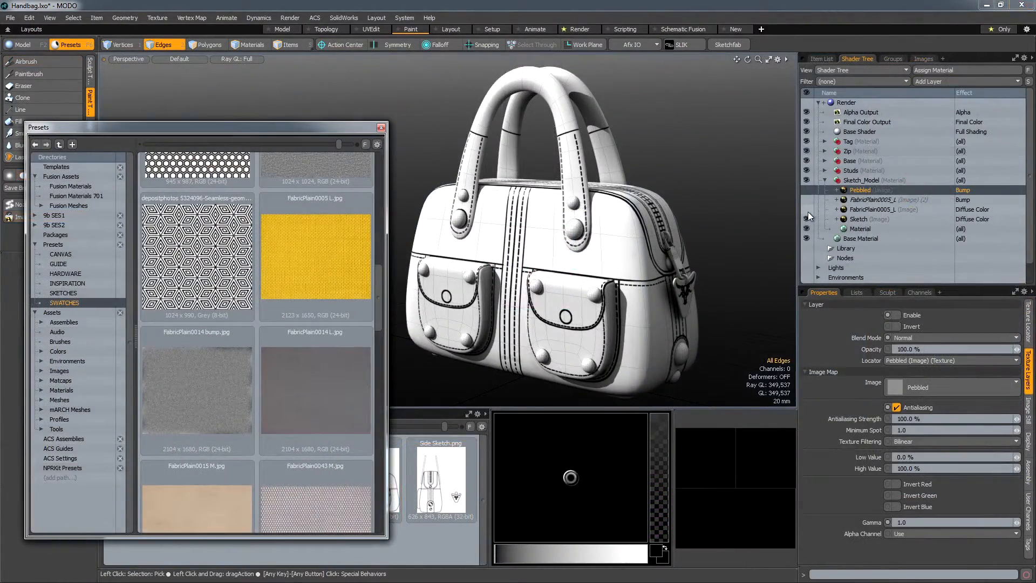
Toggle the visibility of the FabricPlain0005_L diffuse color layer under the Sketch_Model material
click(807, 209)
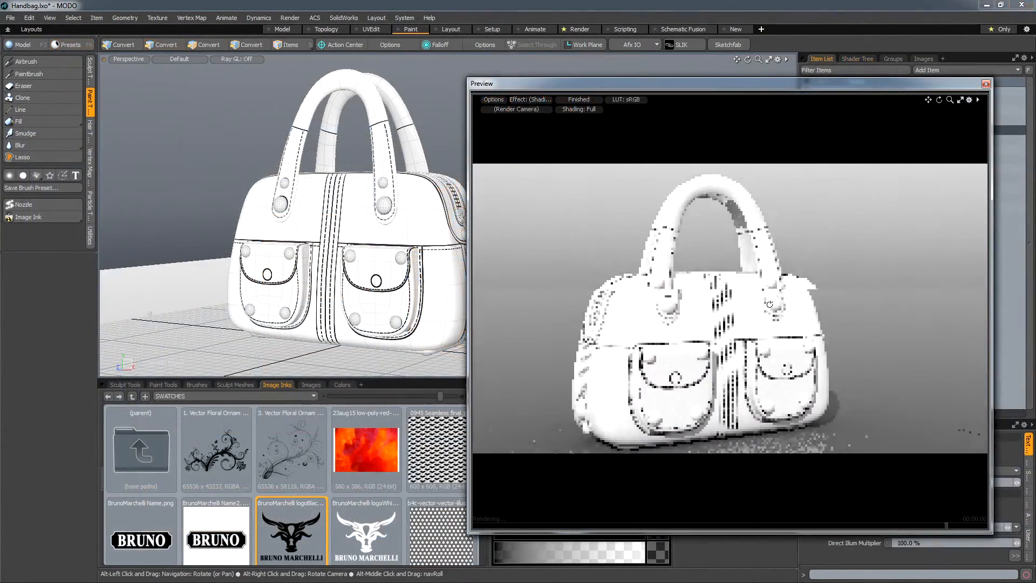
Orbit the render camera around the bag in the preview, reposition the preview window and toggle the Edge Ink Material layer's visibility
alt+drag(770, 303, 621, 318)
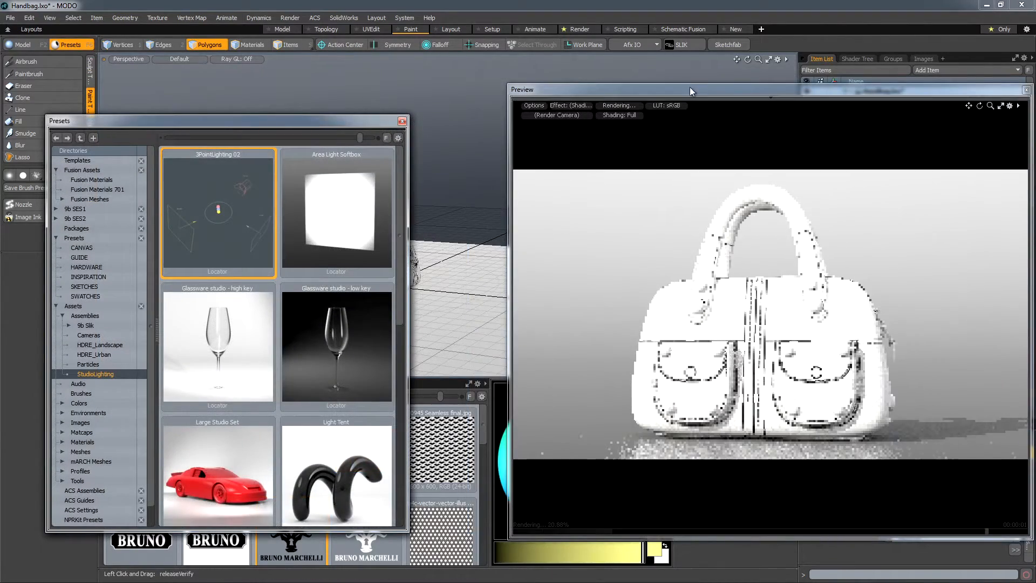
drag(692, 93, 437, 94)
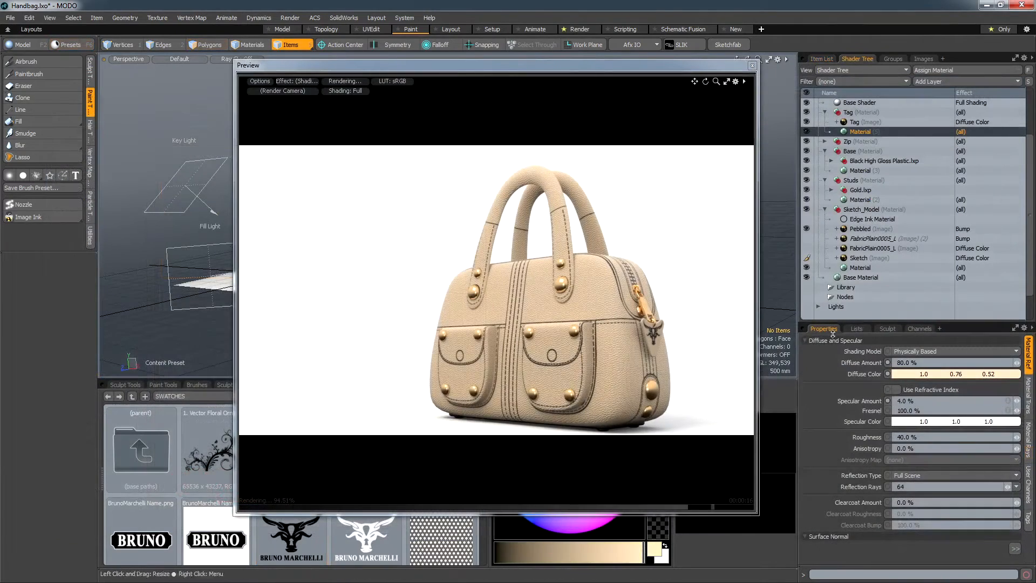
click(806, 219)
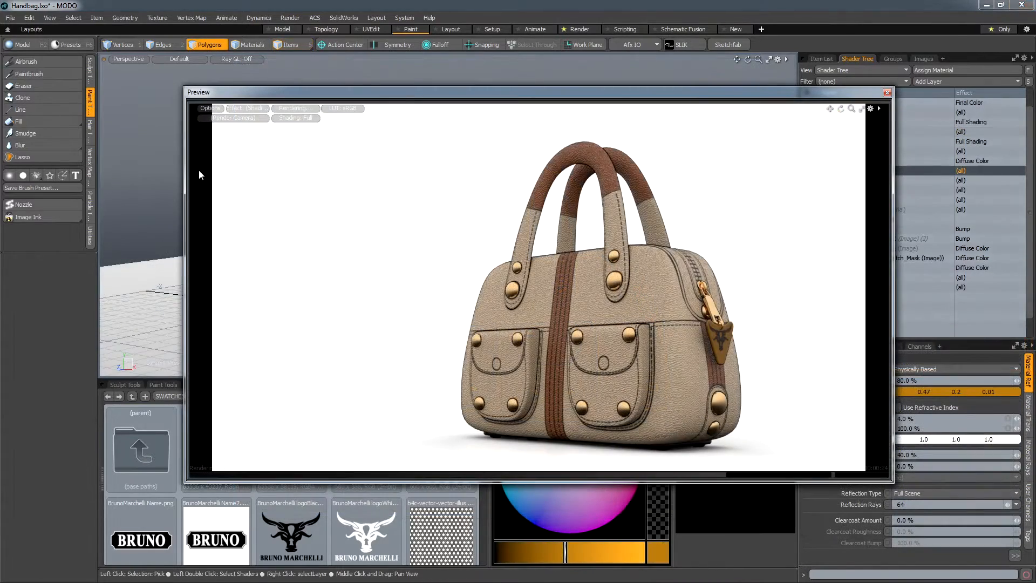
Save the preview render as a Targa image named 2 in the Sketch_Renders folder
click(202, 107)
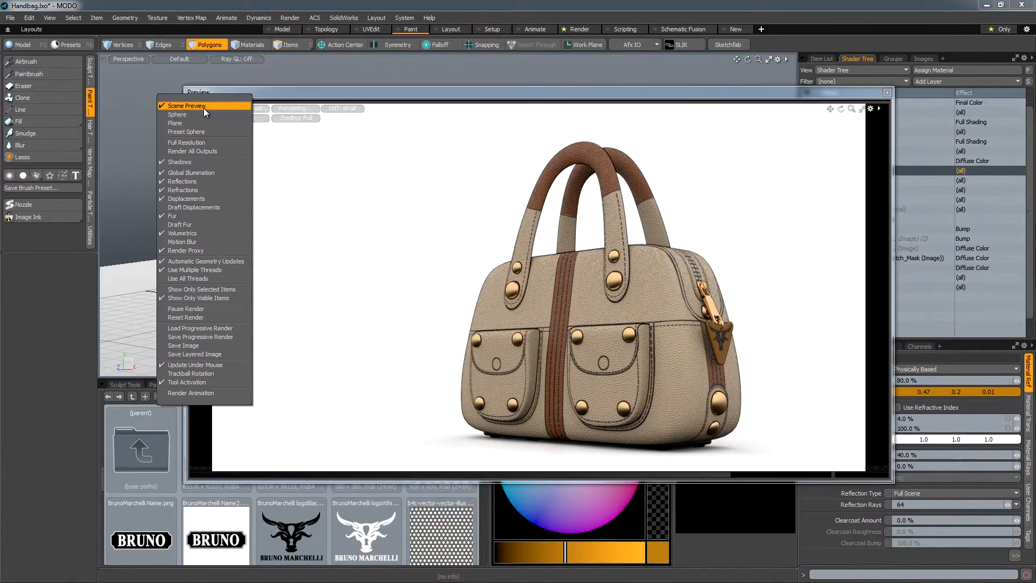
click(207, 348)
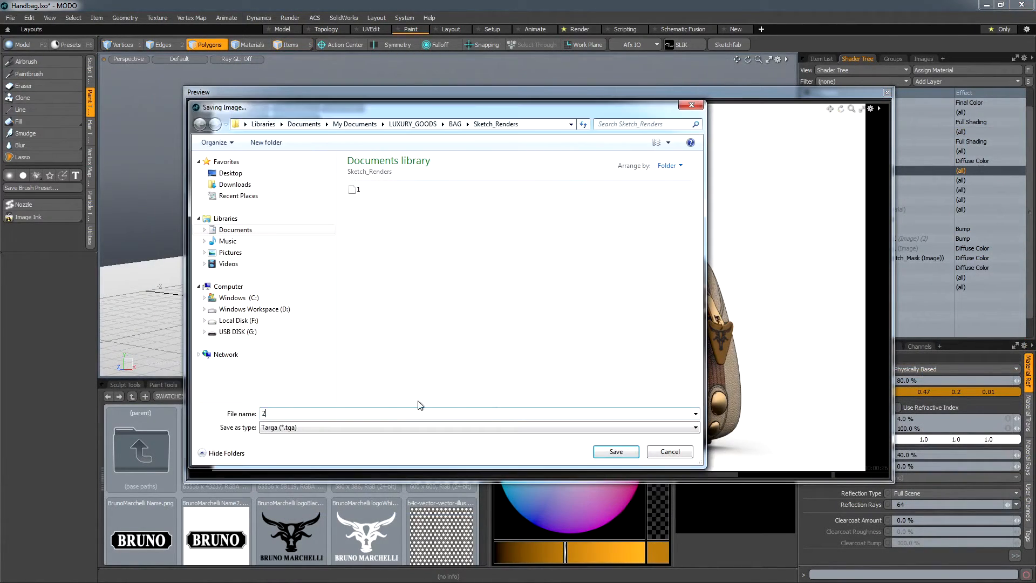
click(611, 452)
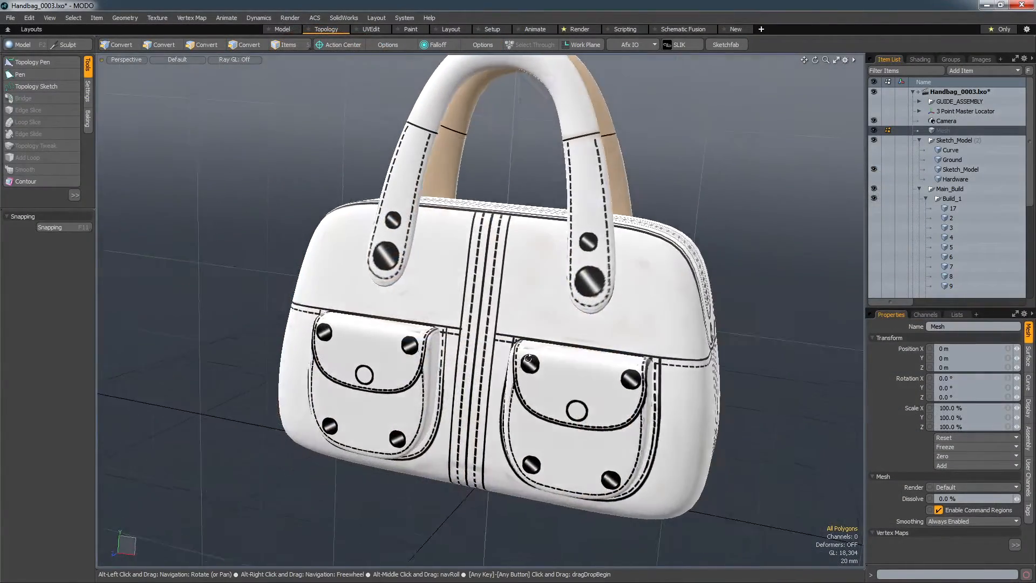
Use Topology Sketch to draw a quad strip about 28.5 mm wide below the front's horizontal seam, from the central strap to the side
alt+drag(528, 358, 356, 324)
alt+shift+drag(356, 324, 208, 358)
ctrl+alt+drag(442, 356, 480, 368)
click(53, 88)
mouse_move(346, 313)
alt+mouse_down()
mouse_move(402, 309)
mouse_move(628, 358)
alt+mouse_up()
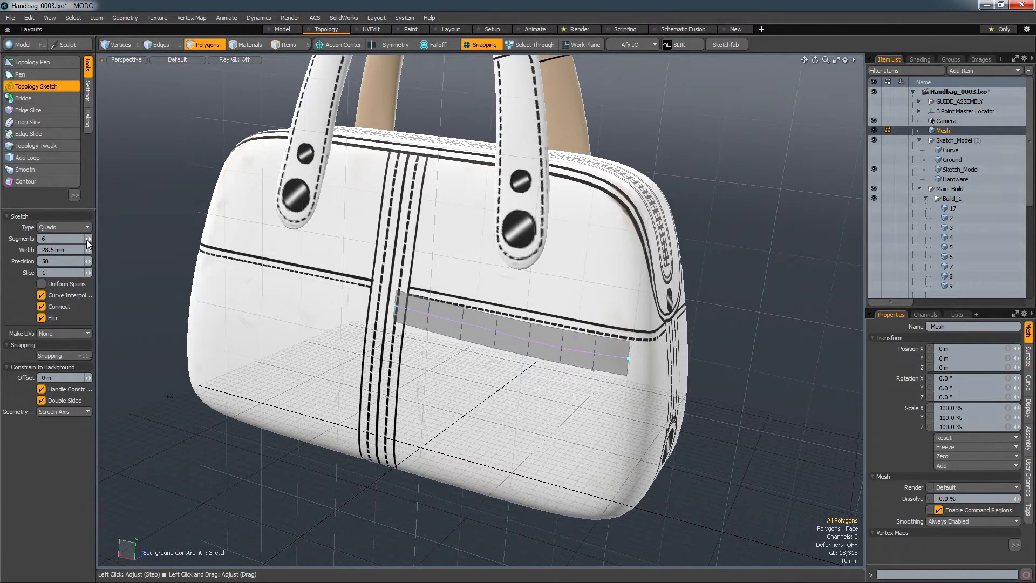
Extend the quad strip downward along the central stitched strap with the Topology Pen, shaping the new polygons to the sketch lines
scroll(593, 334, up, 2)
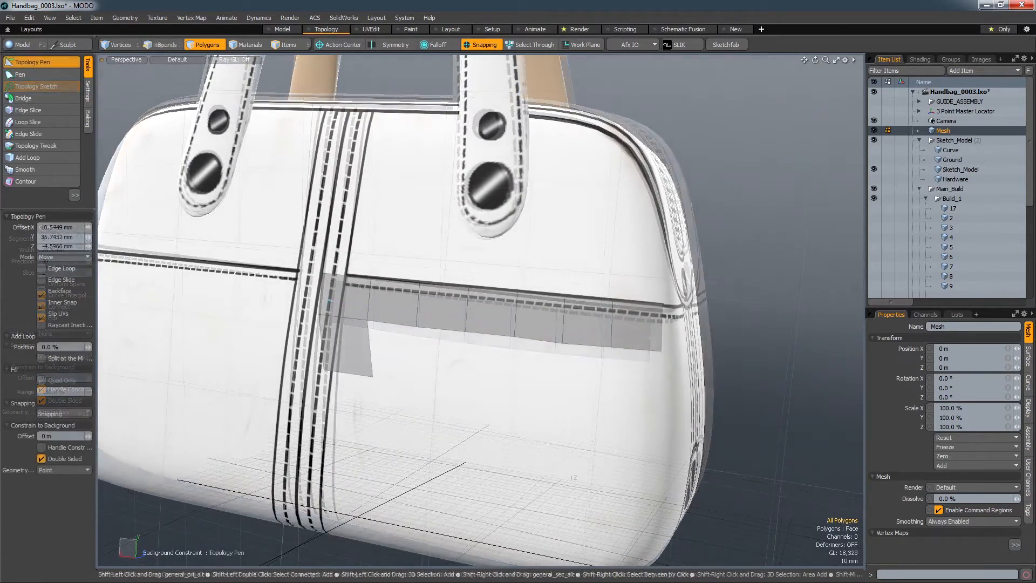
drag(345, 323, 347, 380)
scroll(347, 381, up, 2)
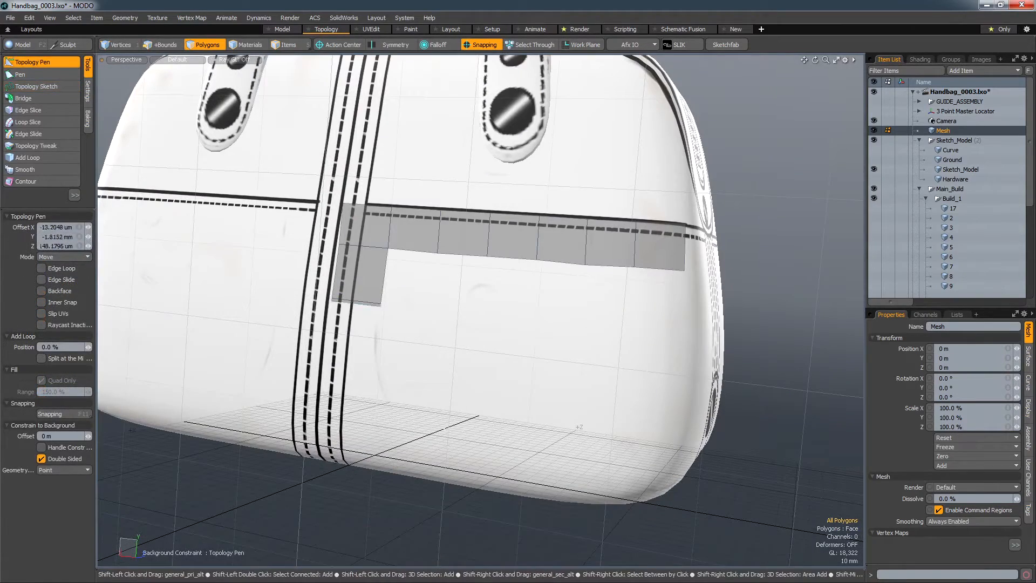
shift+drag(356, 303, 432, 356)
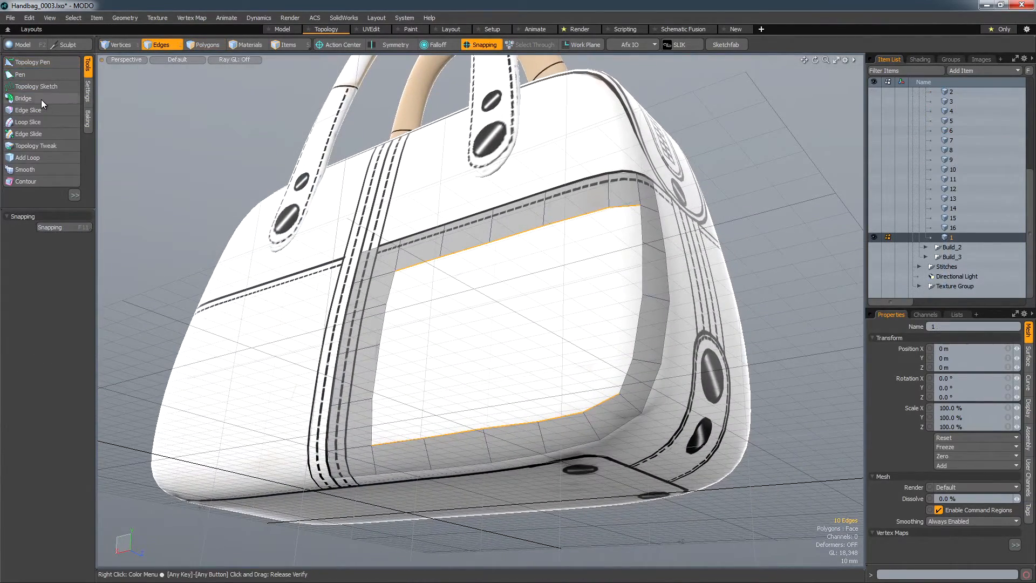
Bridge the selected upper and lower inner edges of the front panel frame with 12 segments
click(42, 98)
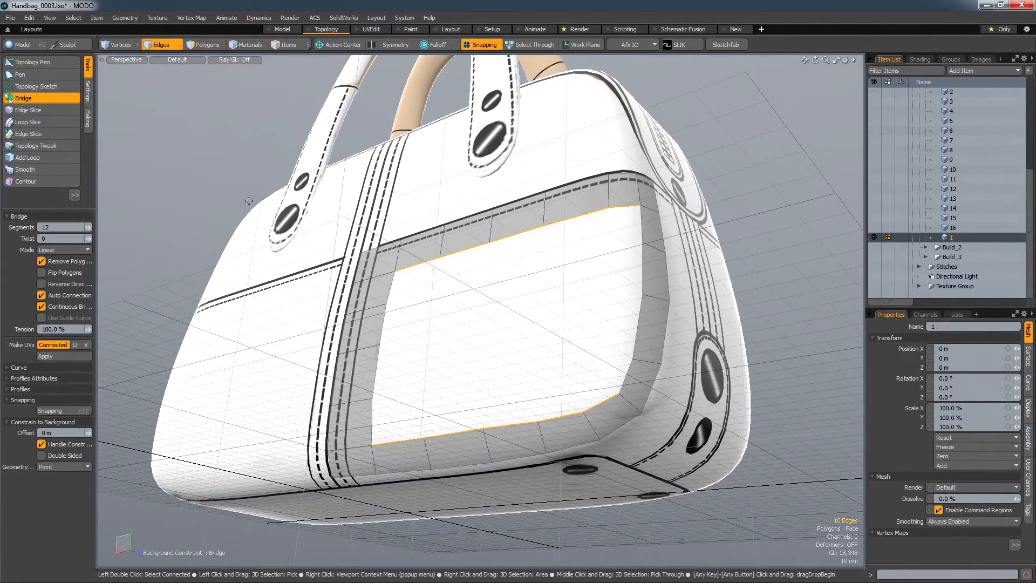
click(252, 220)
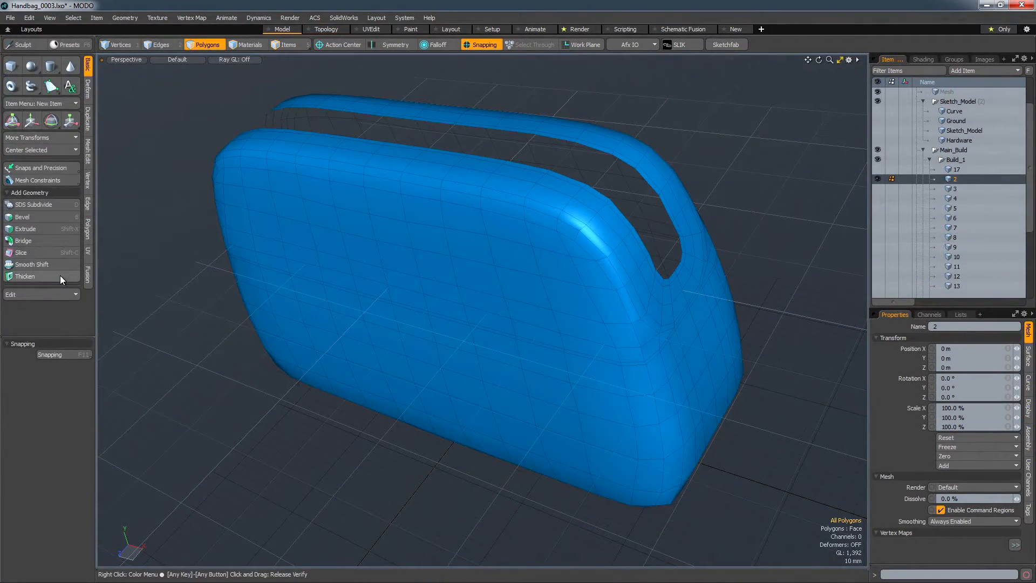
Thicken the bag body mesh 2 with an offset of 500 um
click(42, 276)
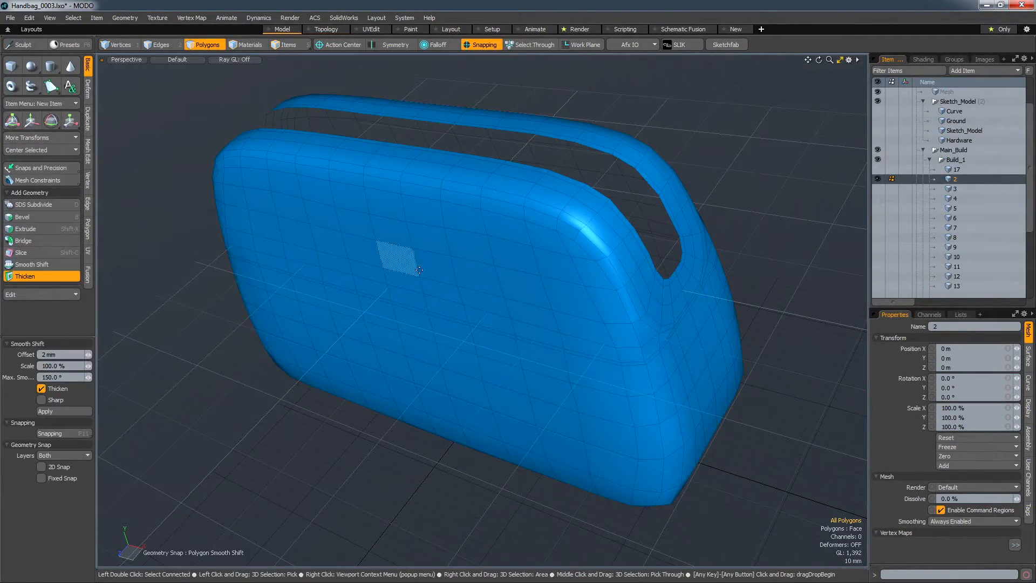
drag(440, 247, 440, 244)
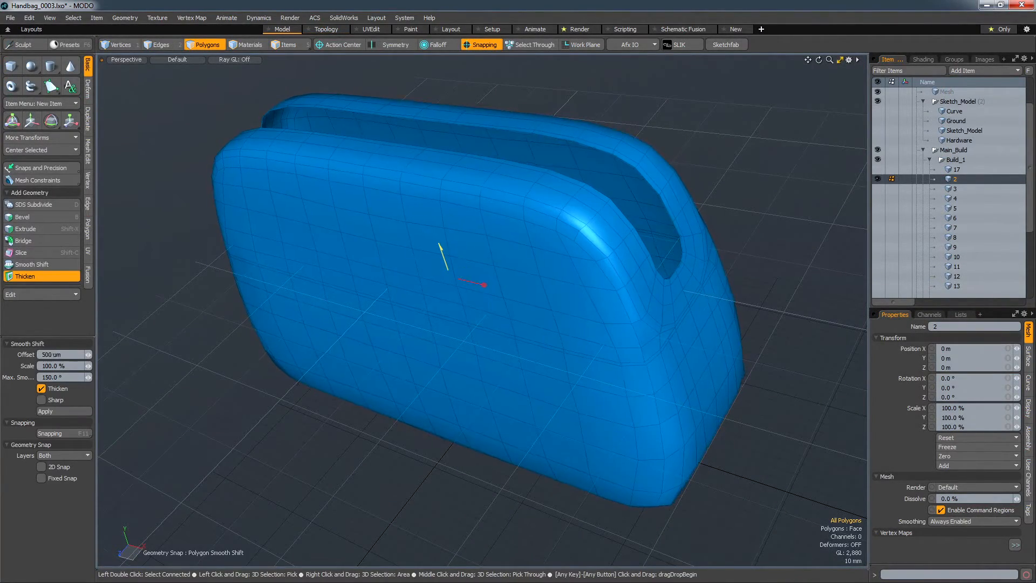
Move the vertical strip in mesh 5 by -312.5 mm in Z onto the bag body's surface and thicken it
key(space)
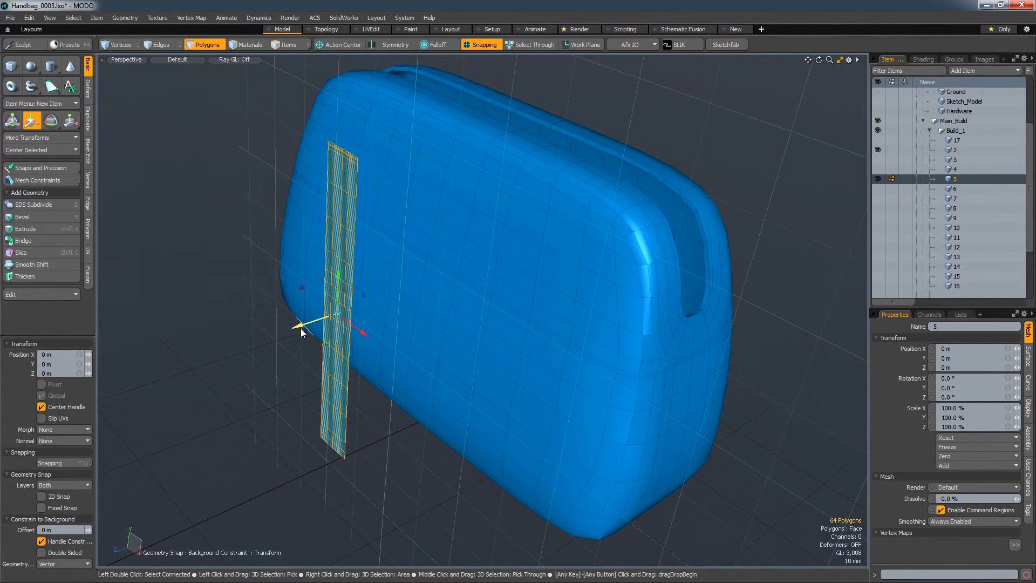
drag(300, 330, 657, 230)
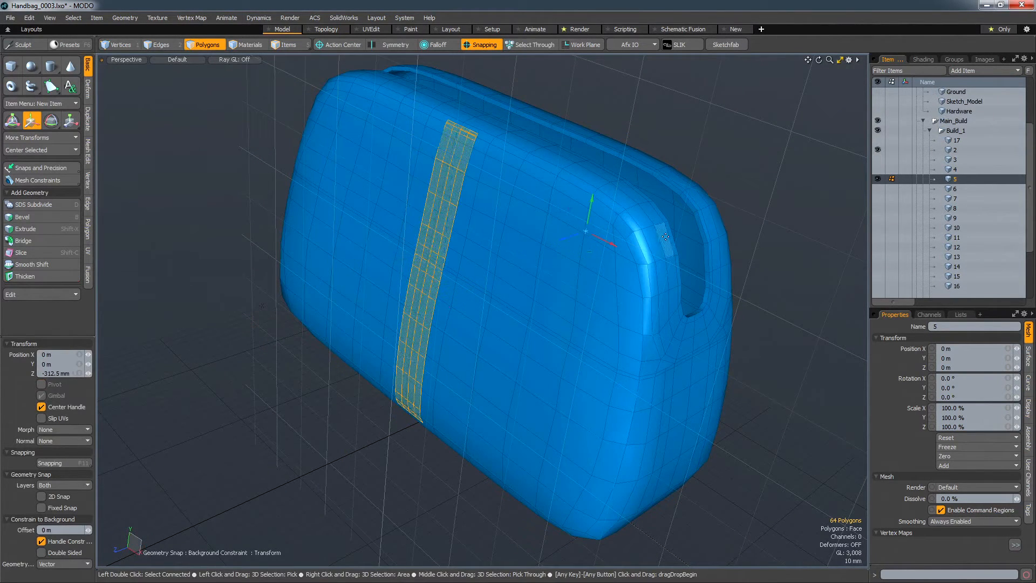
key(space)
click(25, 276)
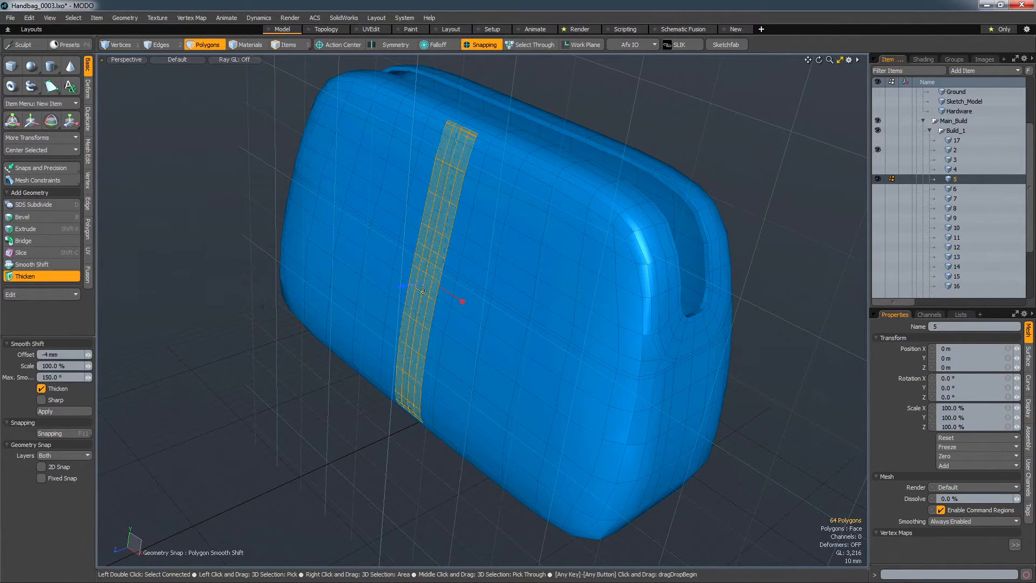
drag(409, 289, 469, 273)
key(space)
click(330, 353)
Bevel the selected polygon loop around the bag body's opening into a seam and turn the mesh into a subdivision surface
alt+drag(360, 292, 402, 278)
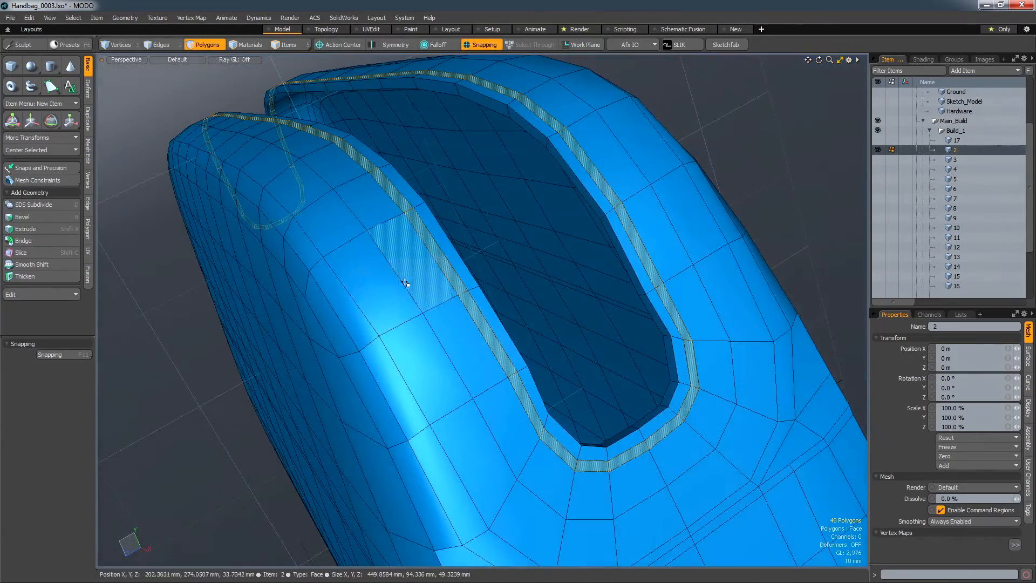
key(shift+b)
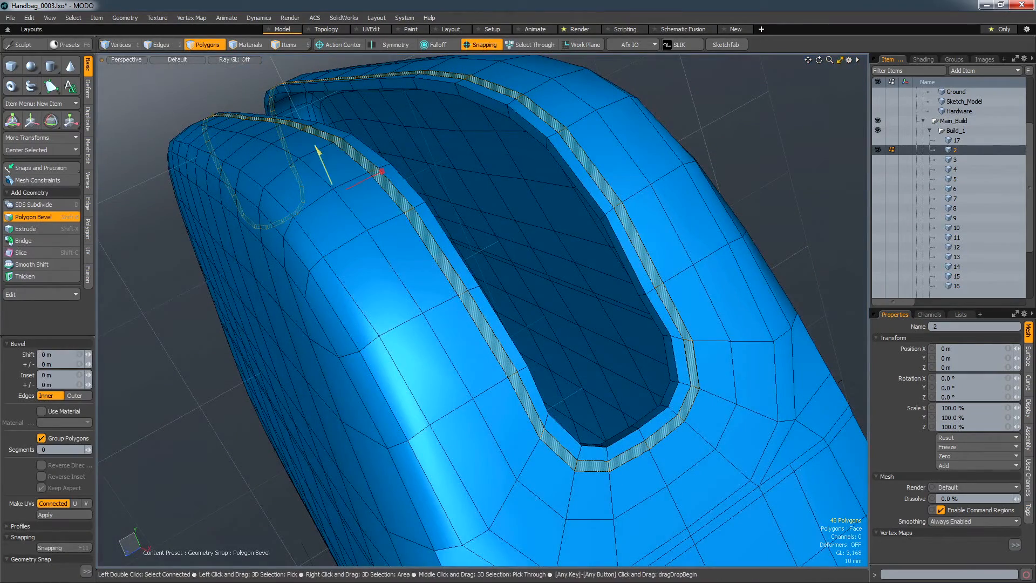
drag(382, 171, 383, 175)
key(space)
click(223, 382)
key(Tab)
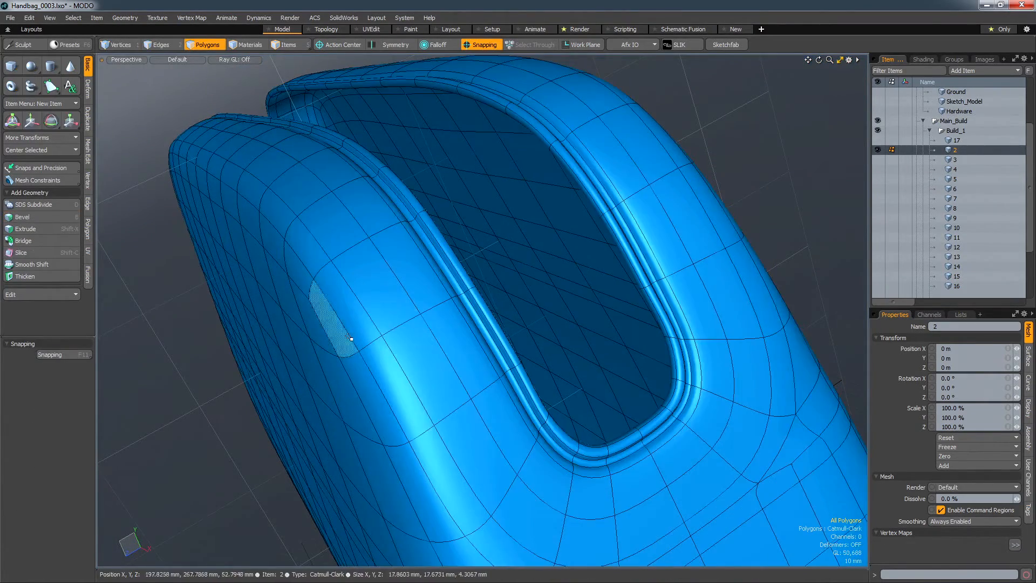
alt+drag(372, 337, 474, 301)
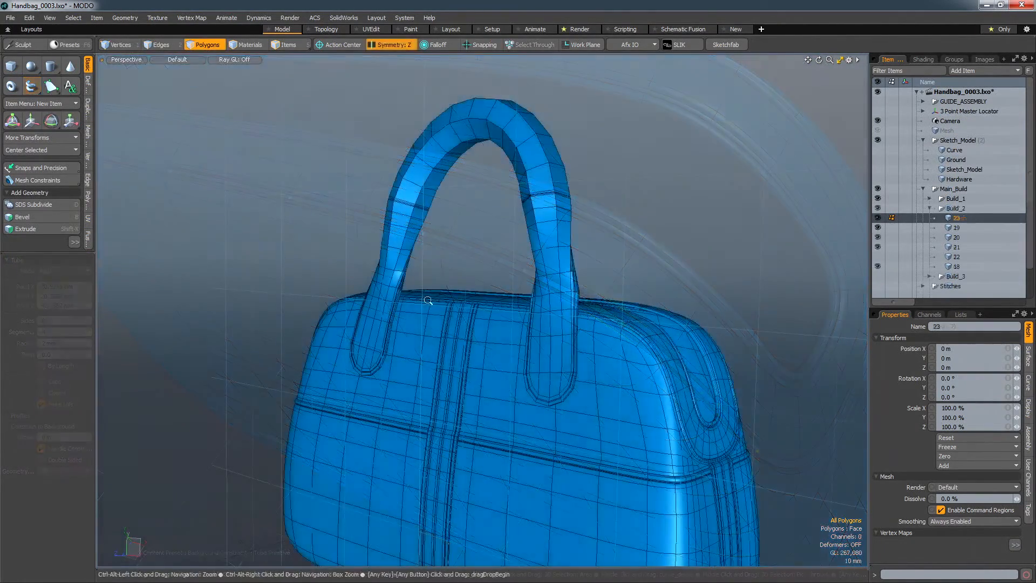
Convert handle mesh 23 to Catmull-Clark subdivision and start adjusting its shape with Element Move
ctrl+alt+drag(428, 296, 543, 259)
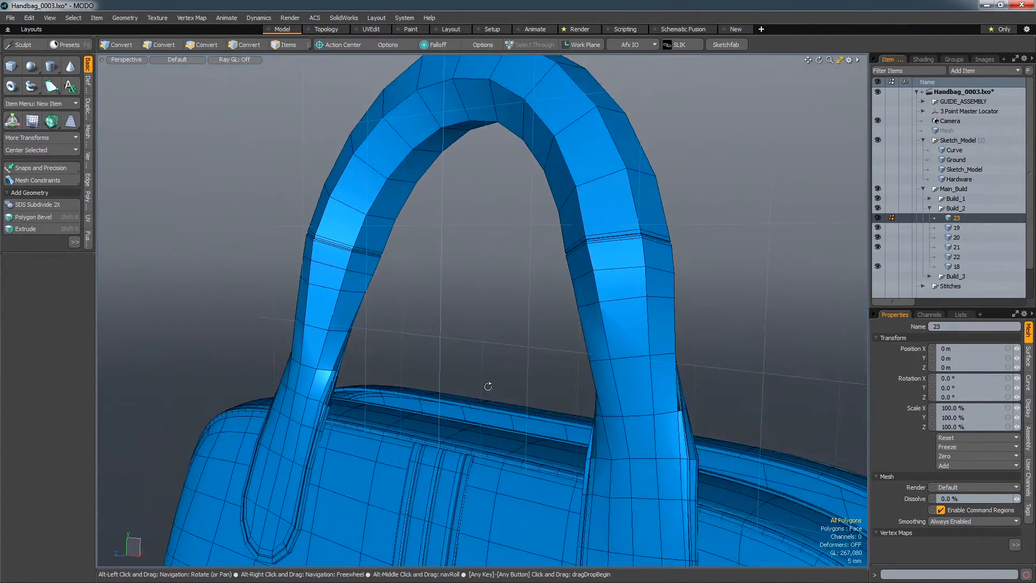
alt+drag(485, 386, 487, 300)
key(shift+Tab)
key(shift+Tab)
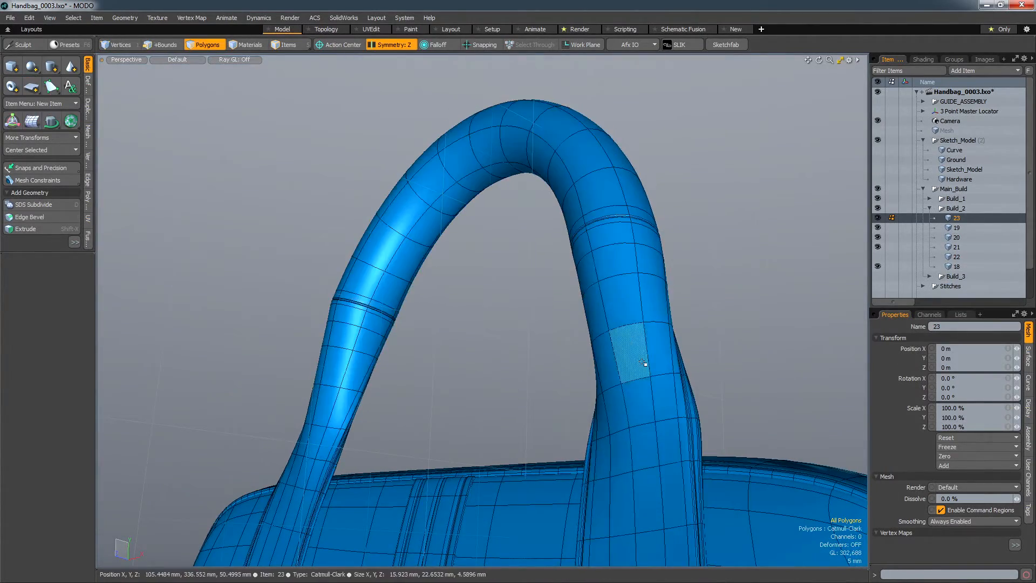
ctrl+alt+drag(645, 363, 516, 289)
key(t)
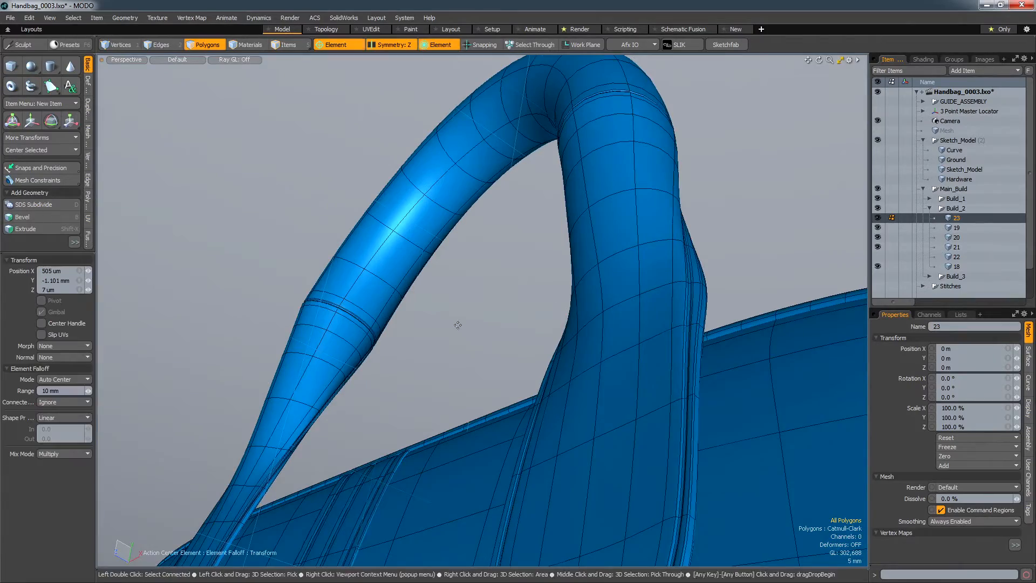
alt+drag(456, 324, 513, 317)
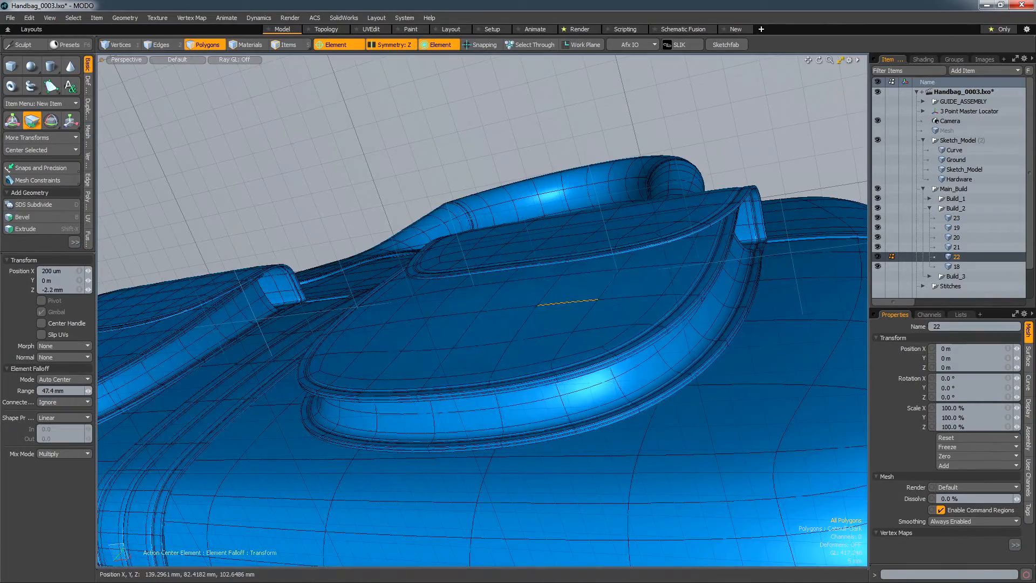
Reshape the upper edges of both front pocket flaps in mesh 22 using Element Move with a resized falloff range
alt+drag(562, 299, 473, 287)
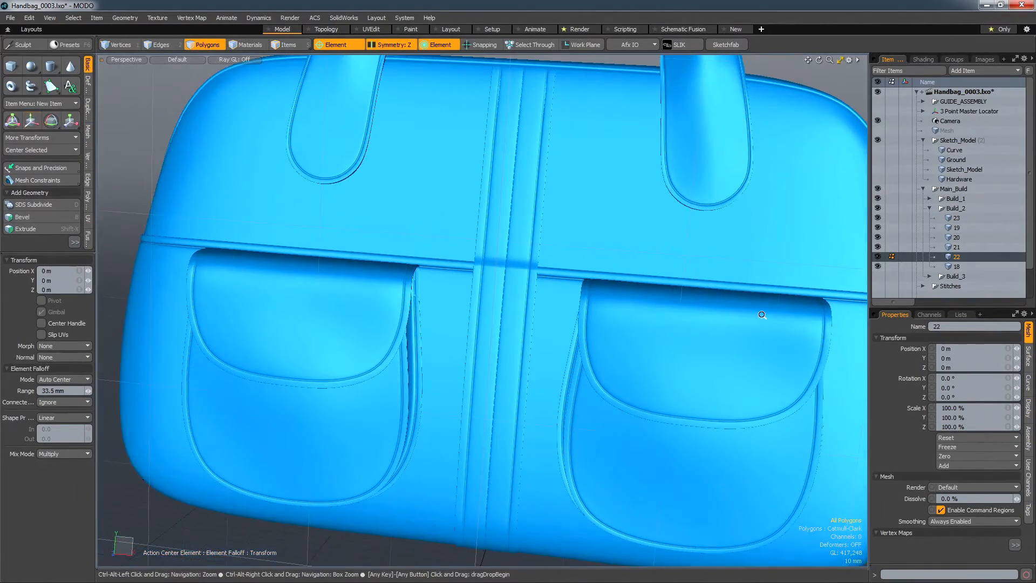
key(w)
right_drag(738, 296, 782, 297)
drag(766, 298, 764, 295)
drag(674, 295, 621, 287)
alt+drag(499, 295, 495, 274)
drag(360, 271, 308, 254)
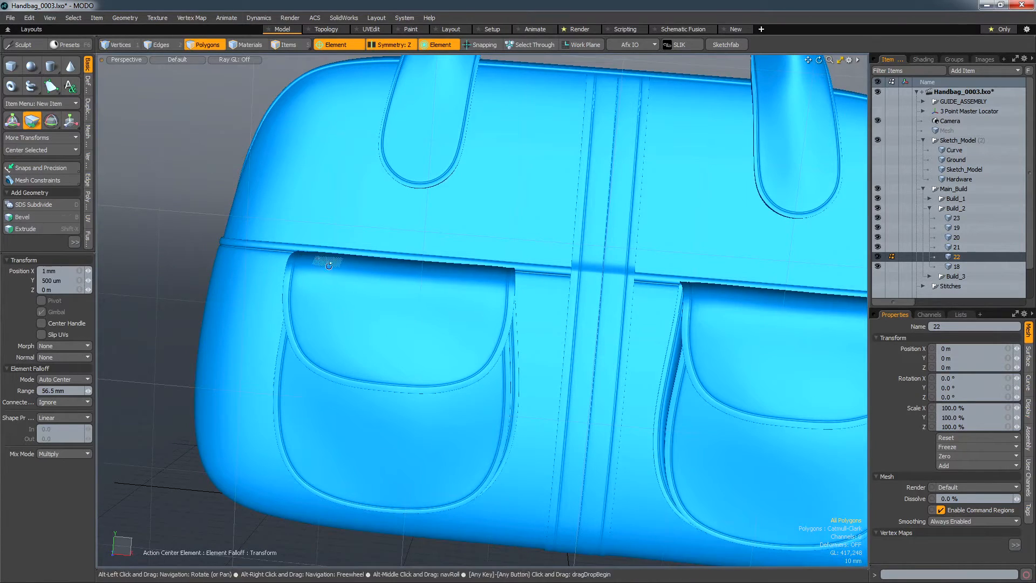
ctrl+alt+drag(502, 318, 450, 290)
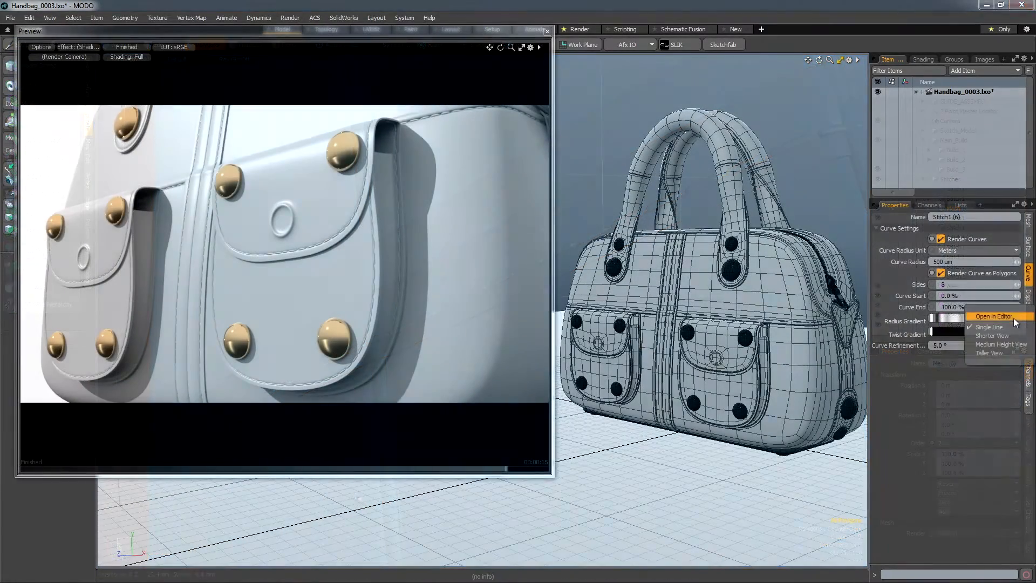
Open the Stitch1 curve's Radius Gradient in the gradient editor
click(1016, 319)
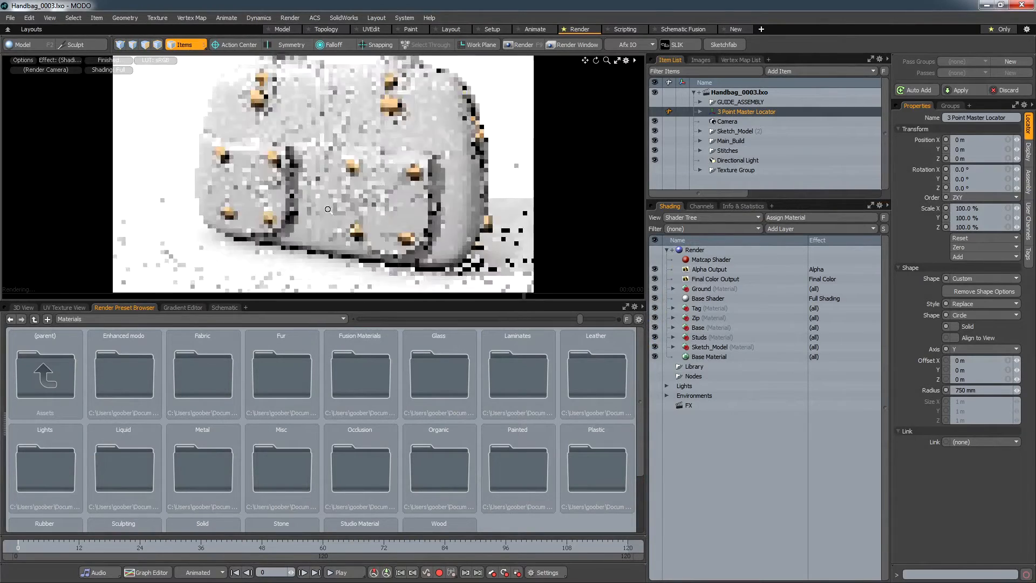
ctrl+alt+drag(328, 209, 302, 186)
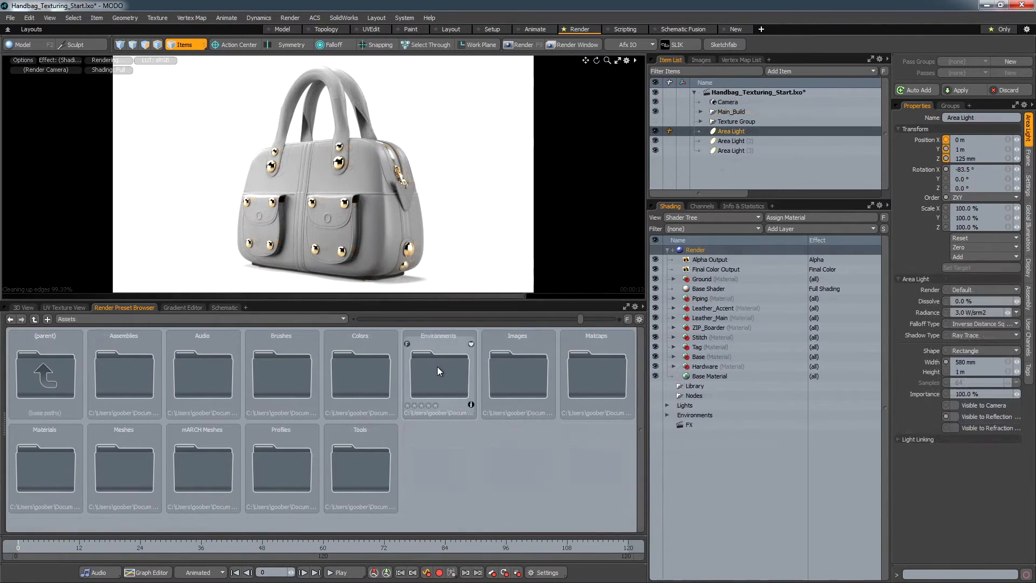
Browse the Studio environment presets in the asset library
double_click(437, 367)
double_click(364, 368)
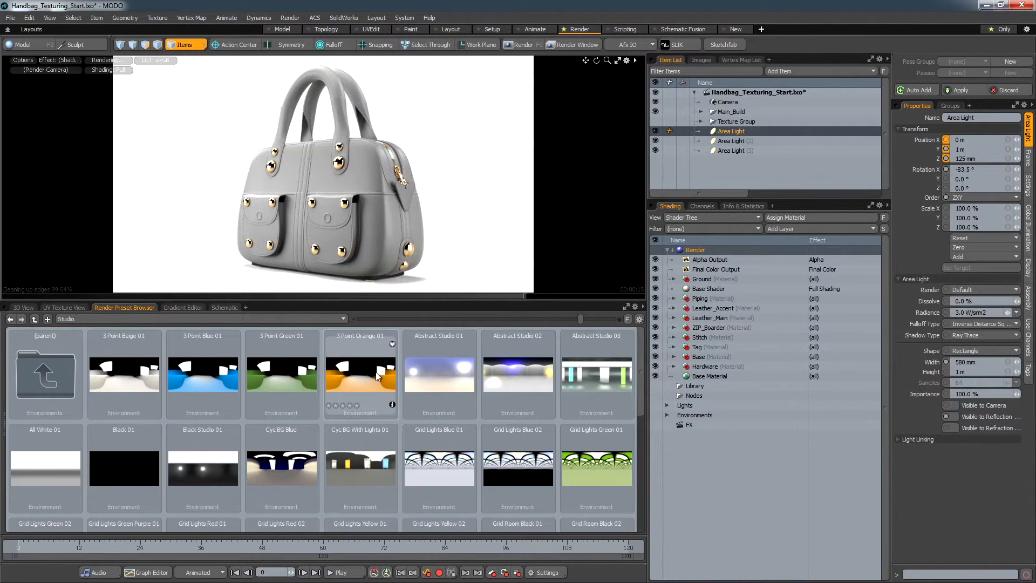
drag(639, 371, 627, 422)
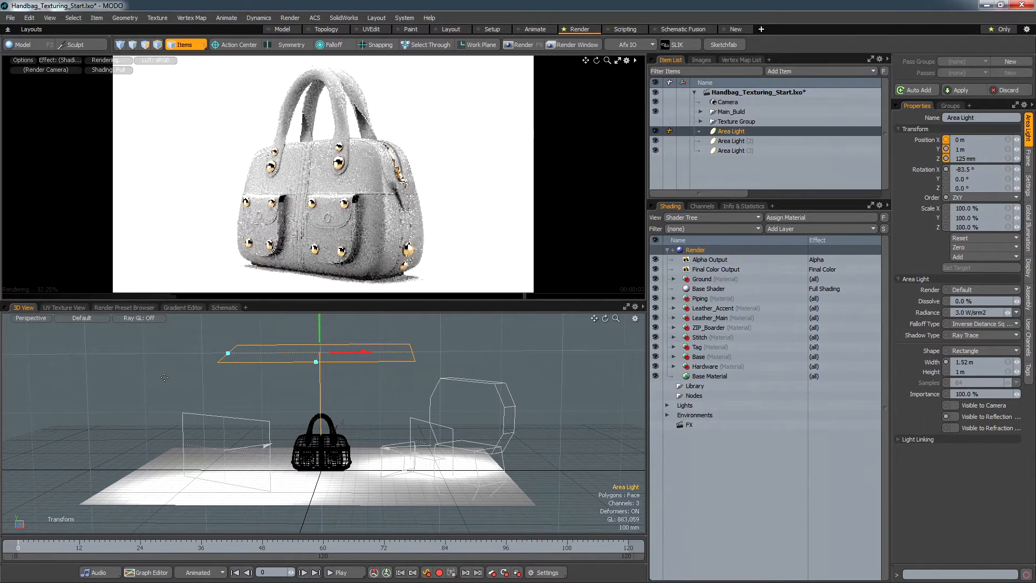
Apply the Black Leather preset from the Leather materials to the main body of the bag
click(305, 319)
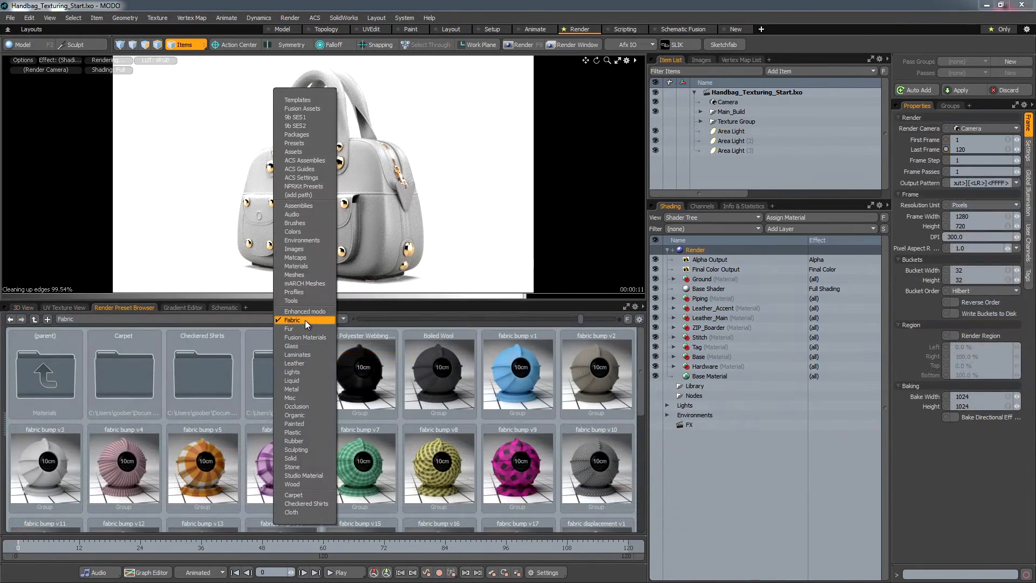
click(319, 364)
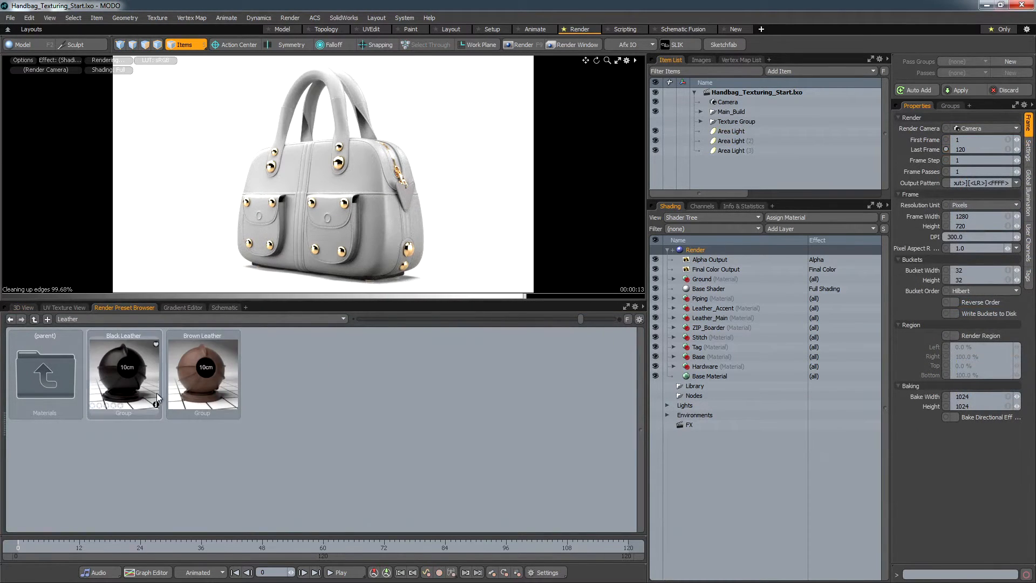
drag(121, 375, 383, 235)
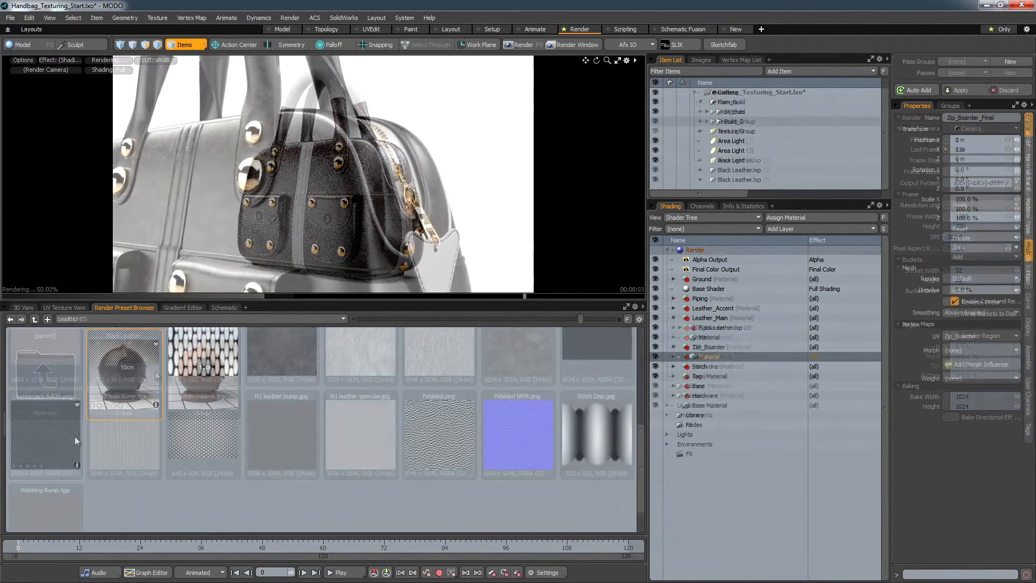
Add the Midsole Bump.tga image to the ZIP_Boarder material and set its effect to Bump
drag(154, 443, 706, 356)
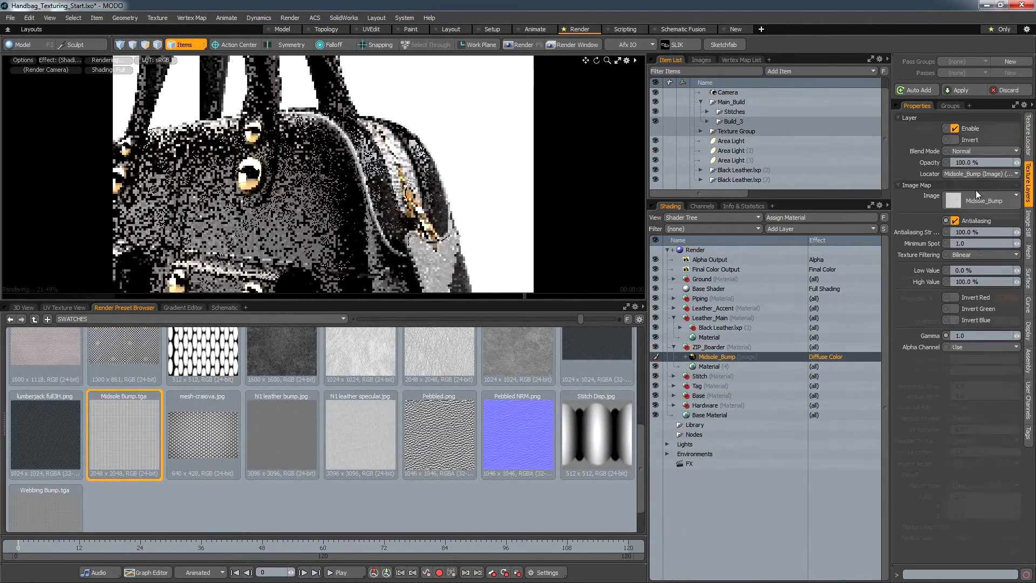
click(812, 355)
mouse_move(837, 424)
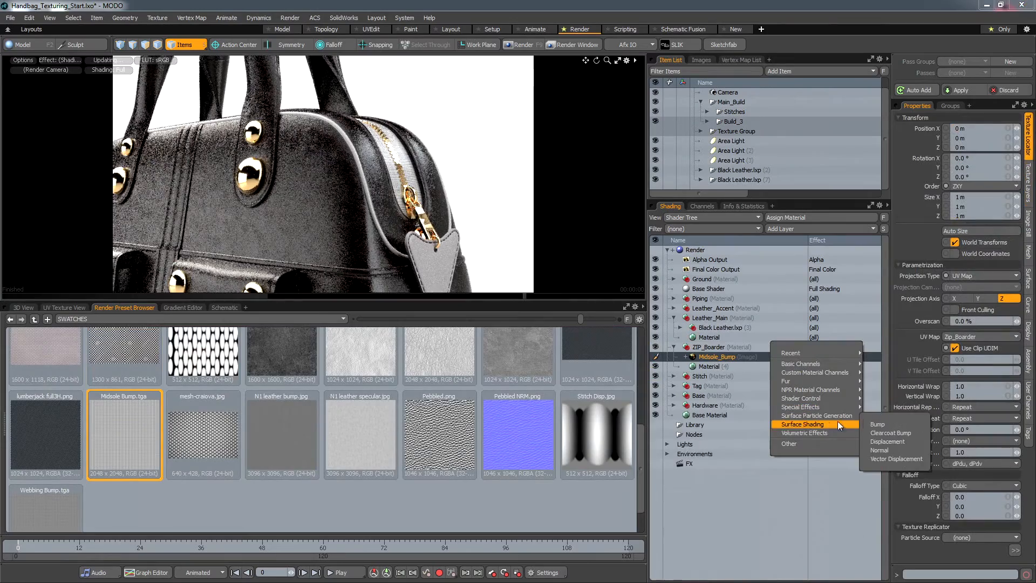
click(879, 422)
Darken the diffuse color of the ZIP_Boarder material to near black
click(710, 367)
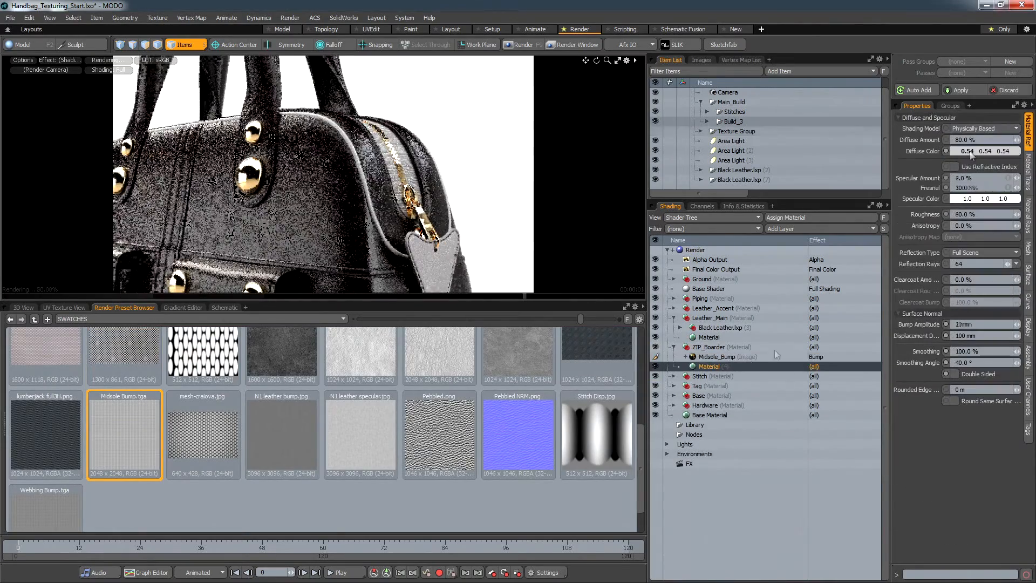
click(954, 154)
drag(696, 180, 600, 182)
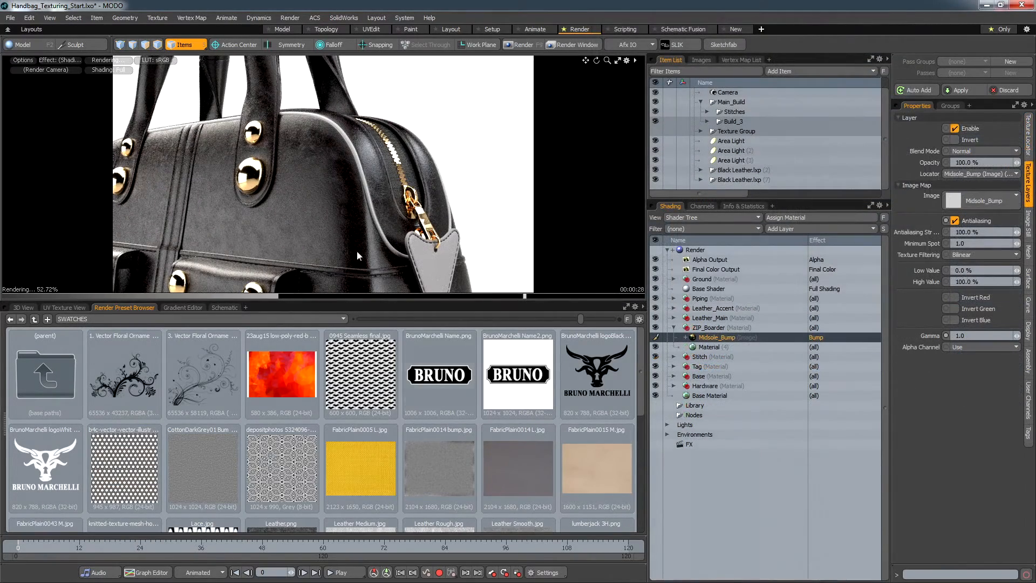
Increase the opacity of the Scruffed bump layer in Leather_Main's Black Leather preset
click(339, 166)
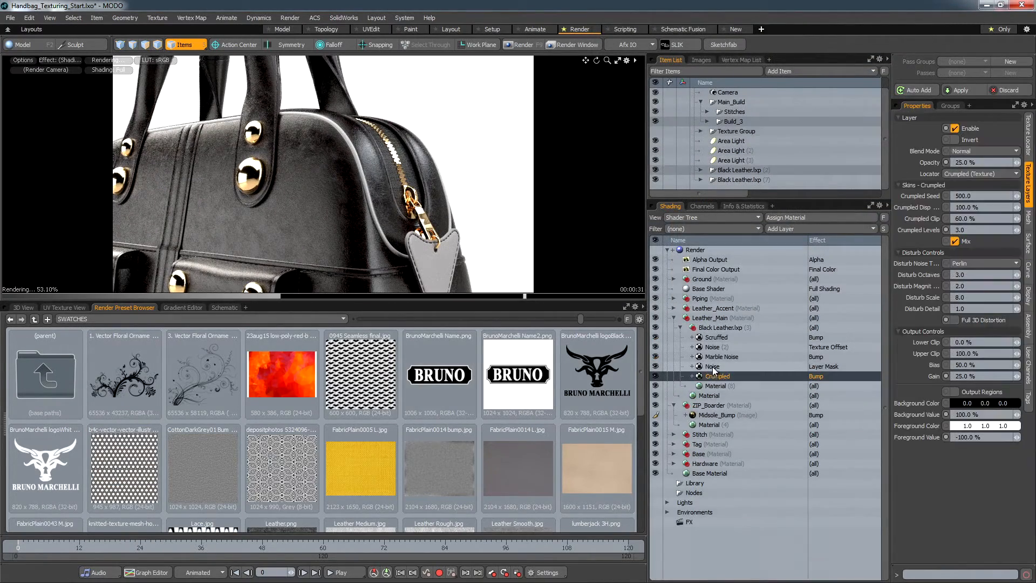
click(711, 337)
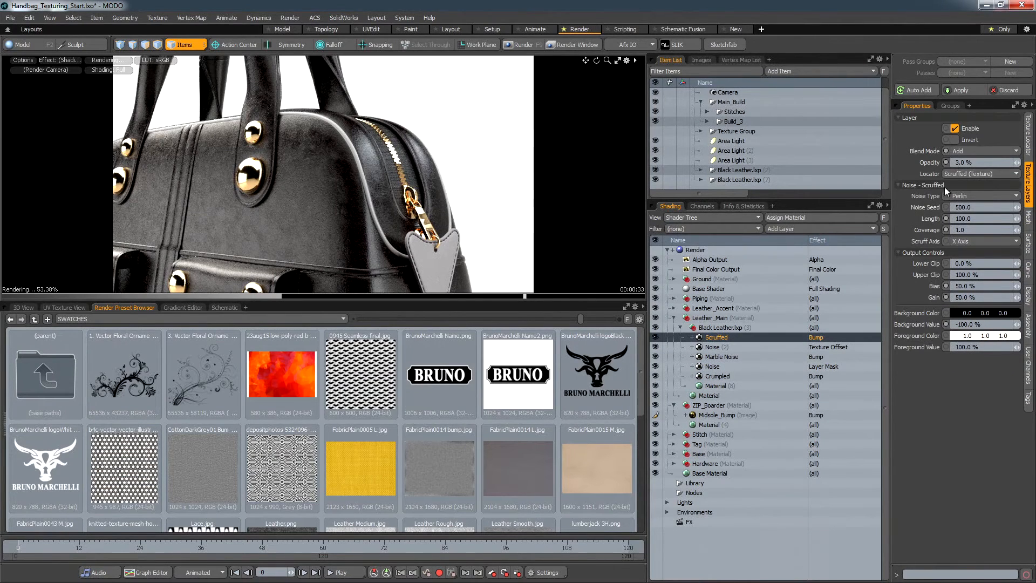
click(971, 151)
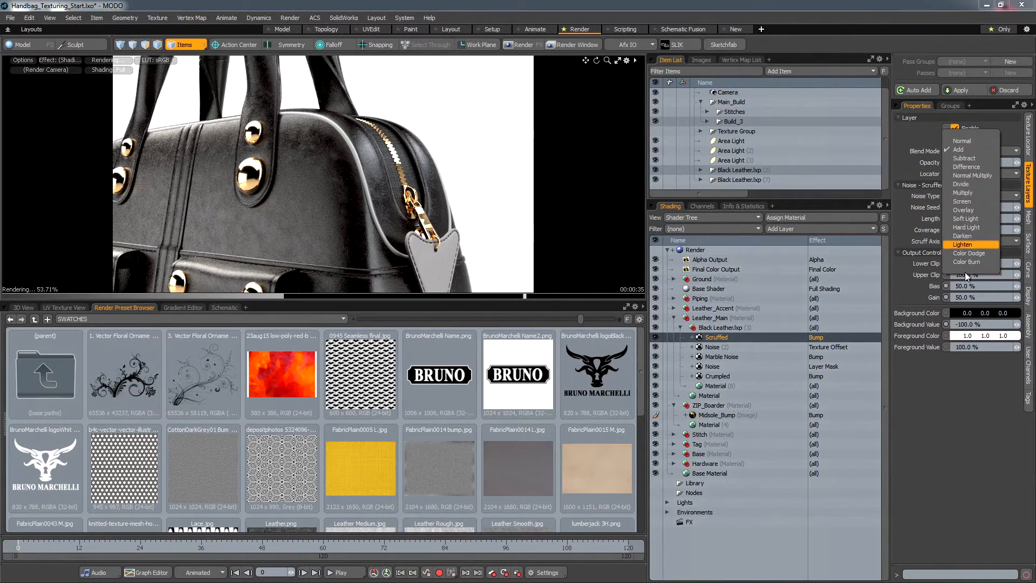
click(960, 320)
drag(980, 162, 993, 162)
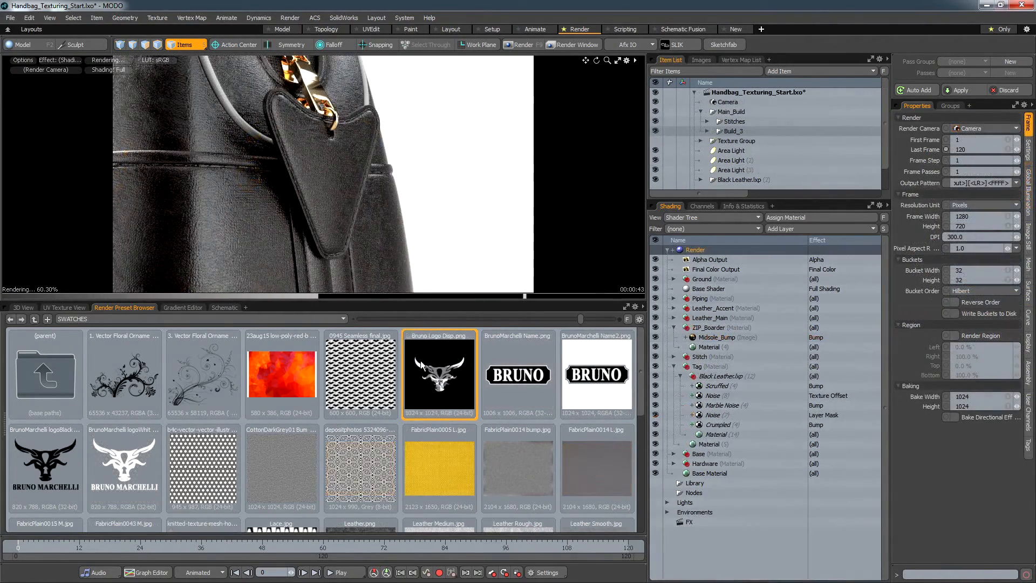
Place the Bruno Logo Disp.png image on the leather zipper tag and set its effect to Displacement
drag(420, 361, 338, 196)
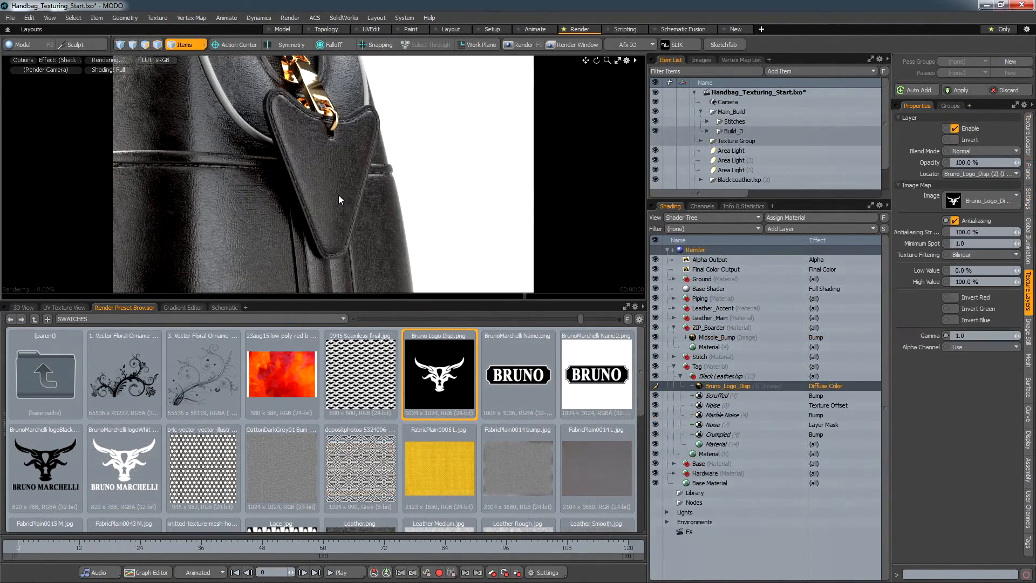
click(823, 385)
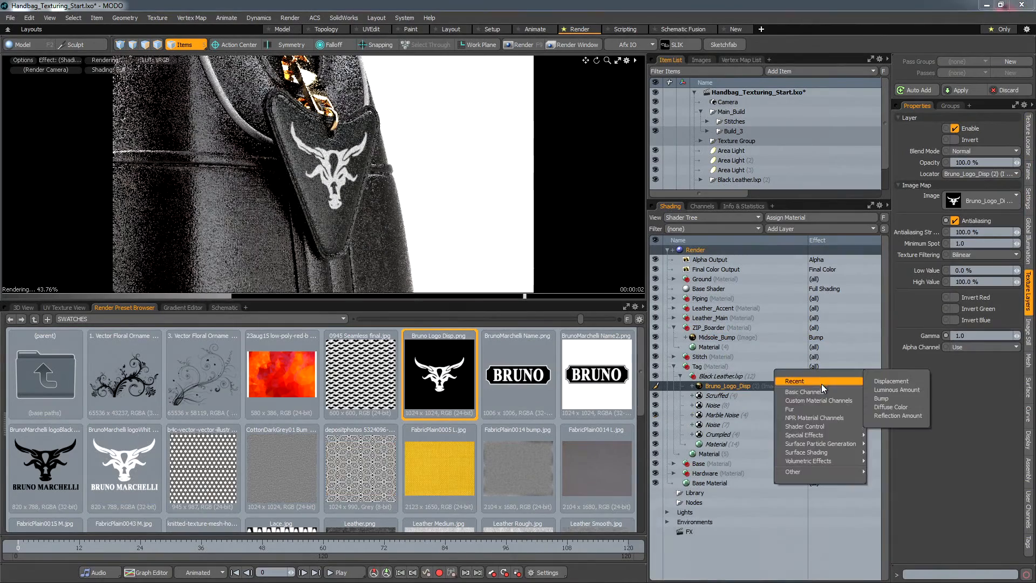
mouse_move(858, 455)
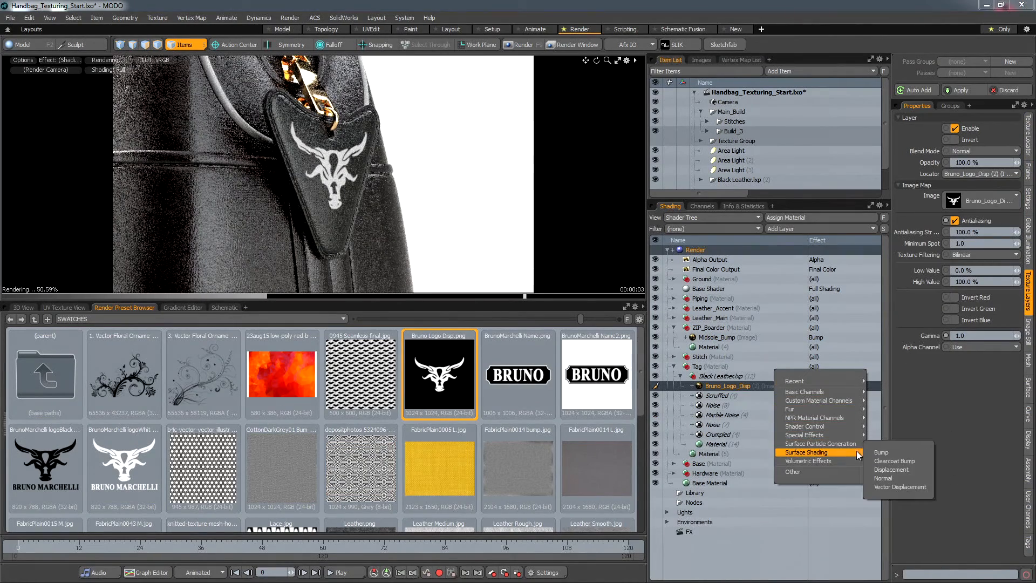
click(888, 469)
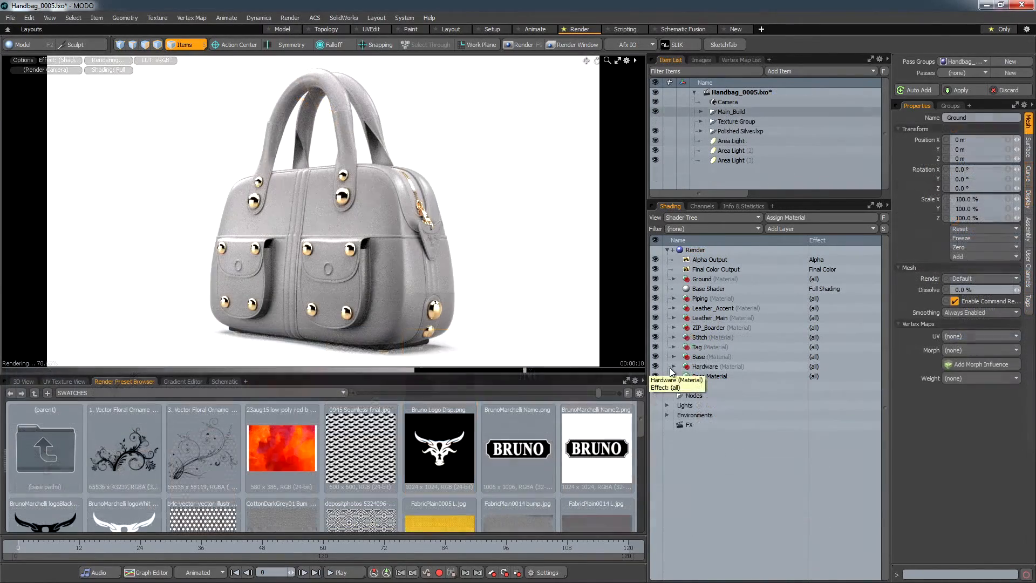
Enable the Manganese Bronze.lxp finish inside the Hardware material group
click(673, 367)
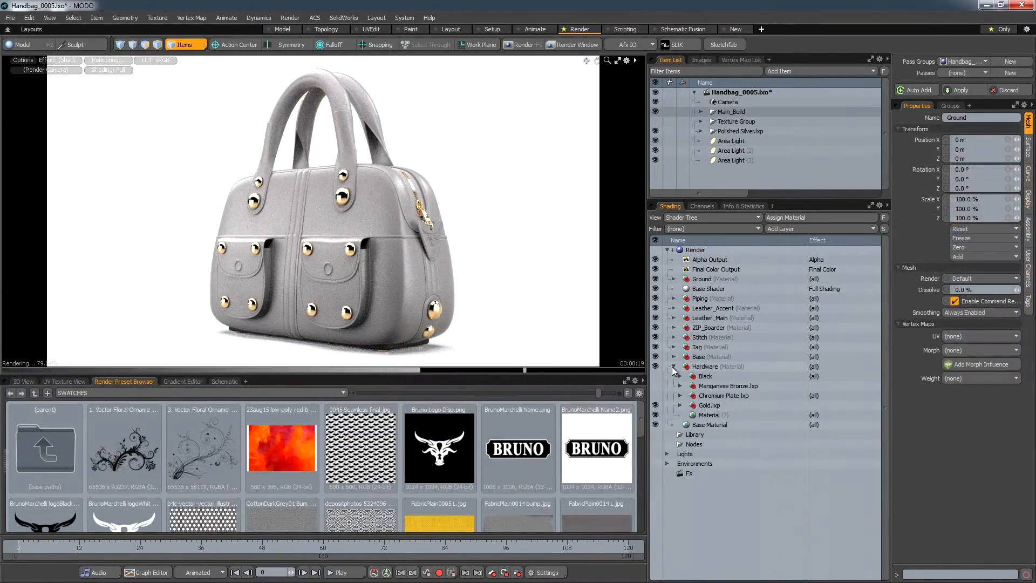
click(654, 385)
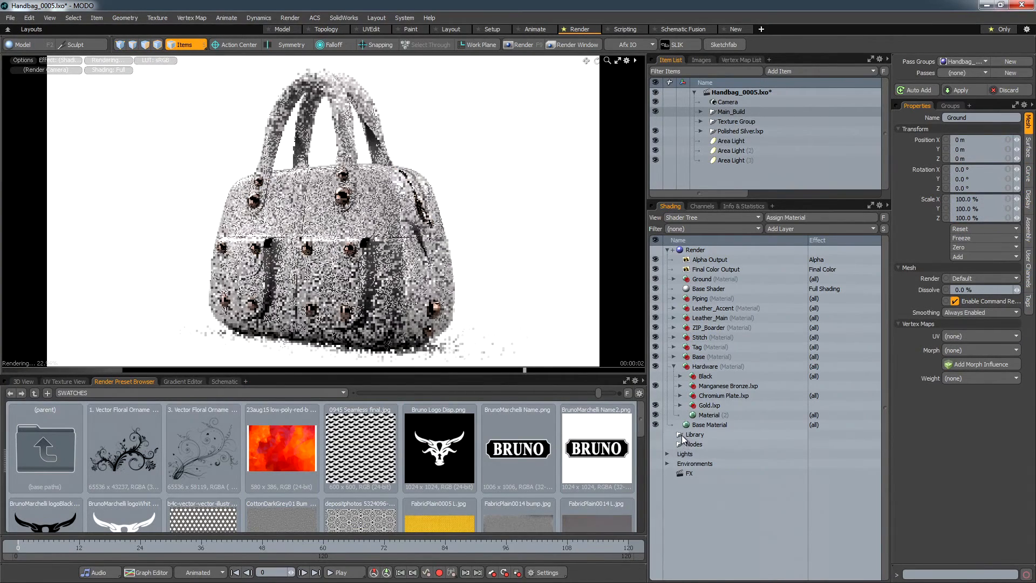
Select the Gold.lxp hardware finish and switch between the handbag render passes, including 1 and 6, to compare the variations
click(712, 406)
click(955, 72)
click(954, 79)
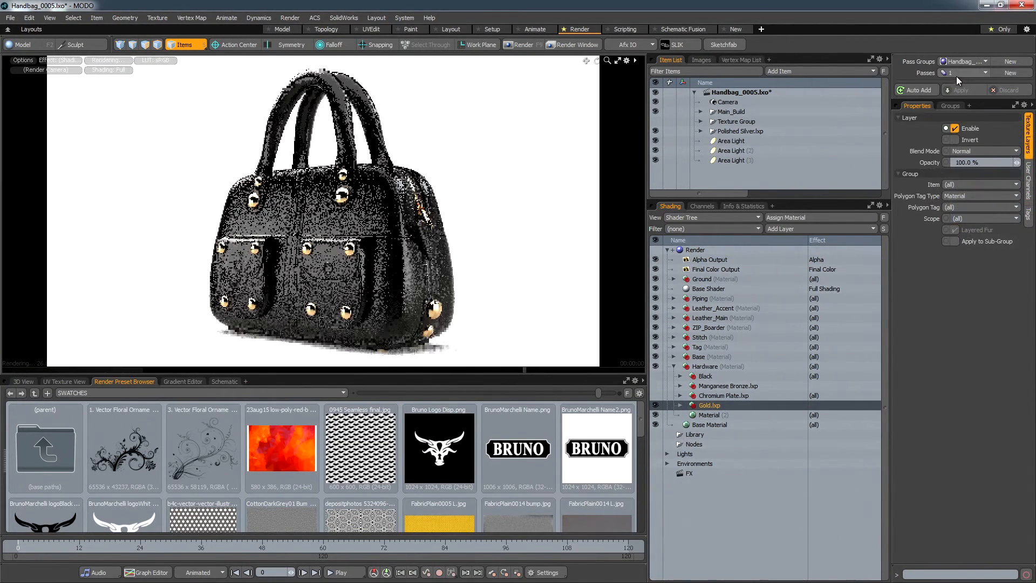
click(961, 72)
click(967, 115)
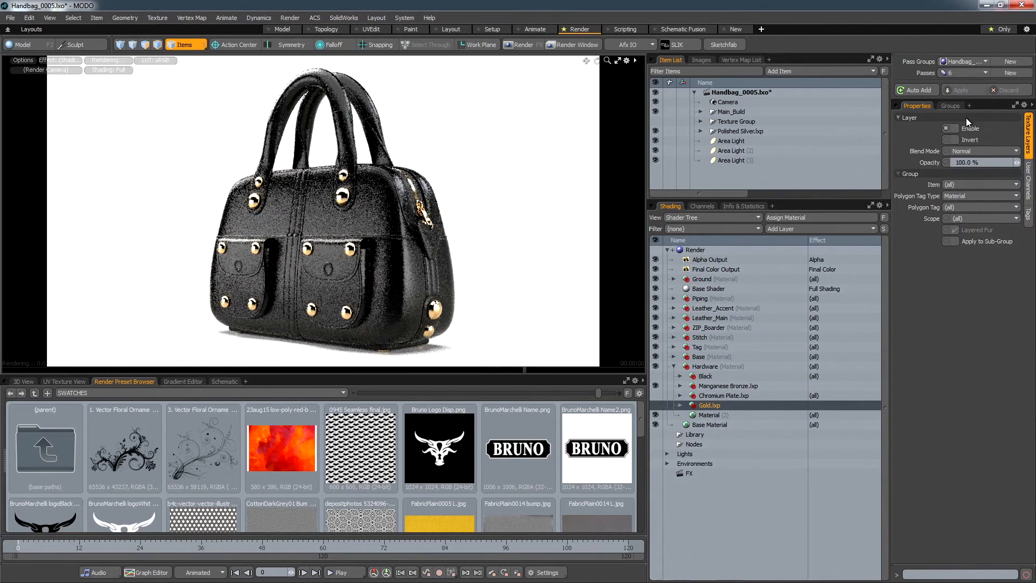
click(953, 73)
click(953, 78)
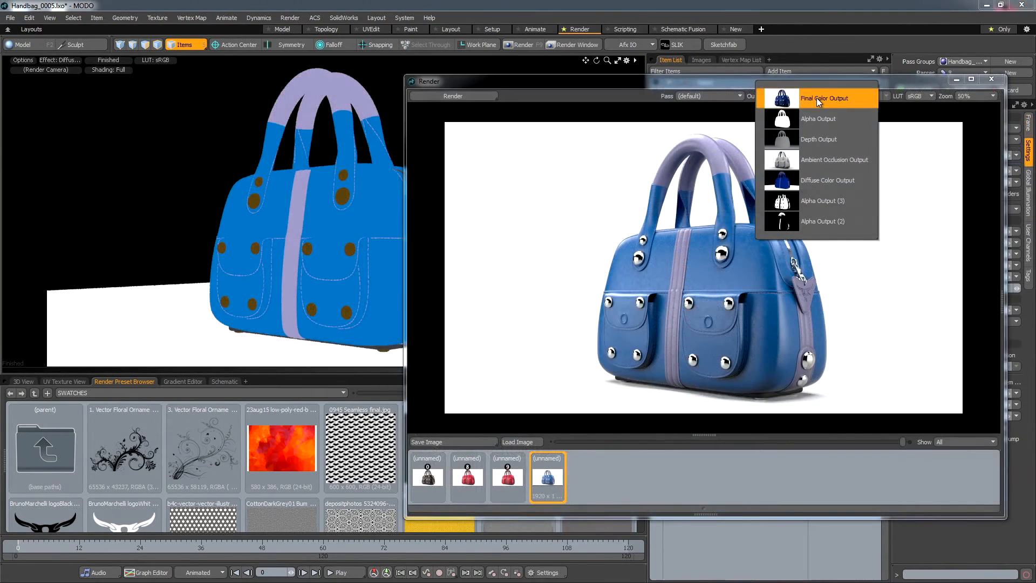
Review the blue handbag render's Depth, Alpha Output (3) and Diffuse Color outputs, and return to the Final Color Output
click(812, 139)
click(814, 92)
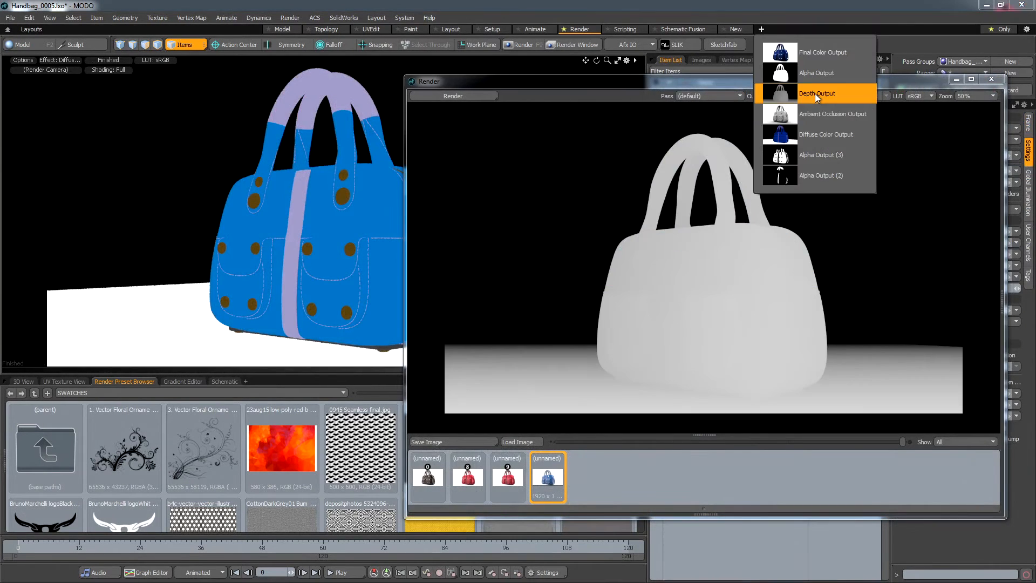
click(813, 155)
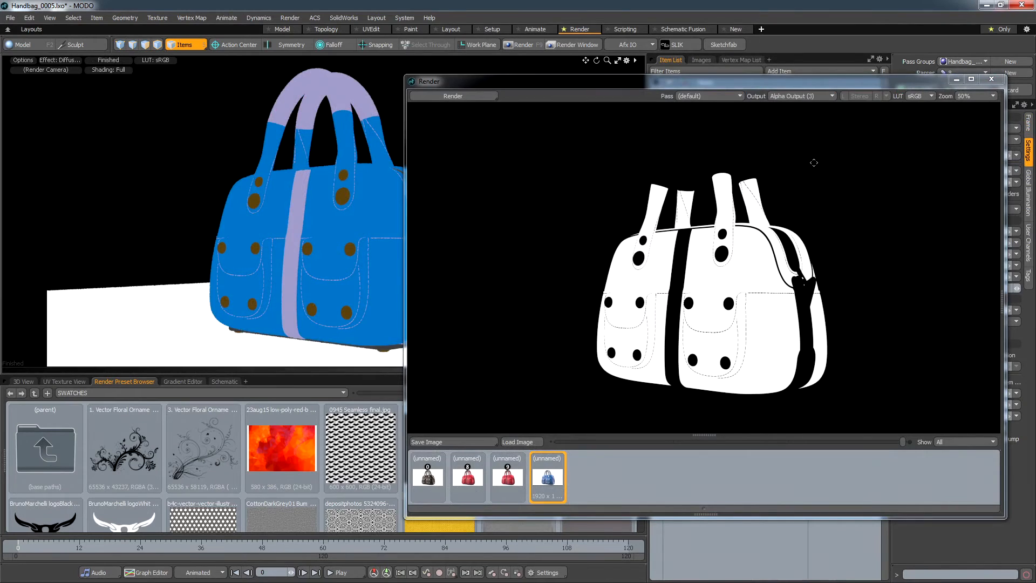
click(815, 93)
click(811, 81)
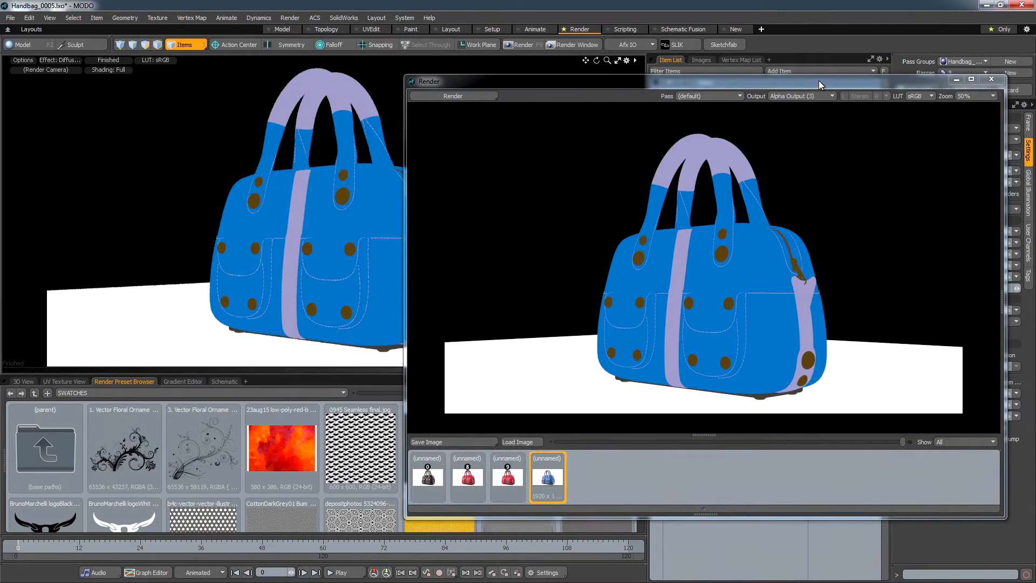
click(817, 93)
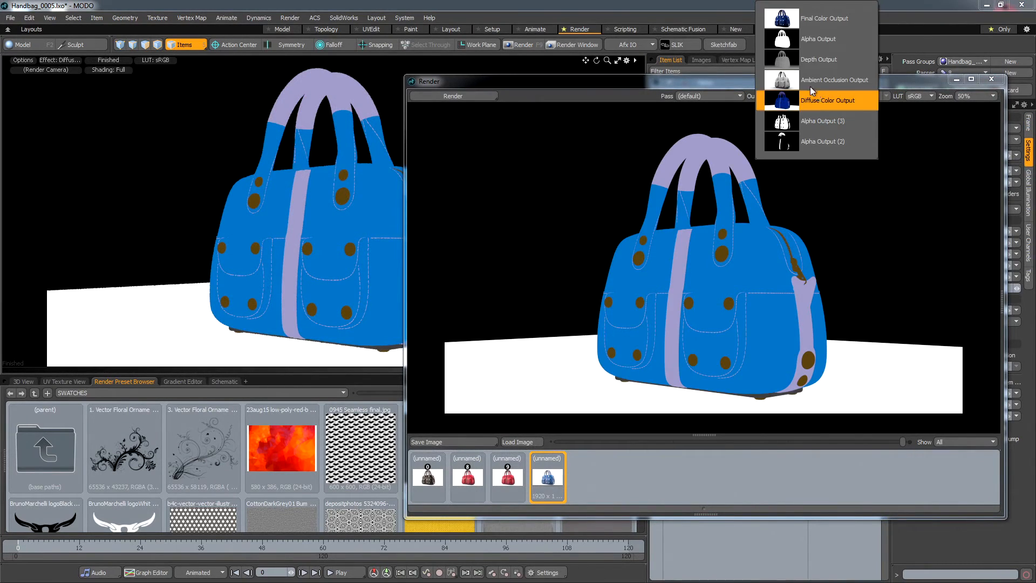
click(815, 23)
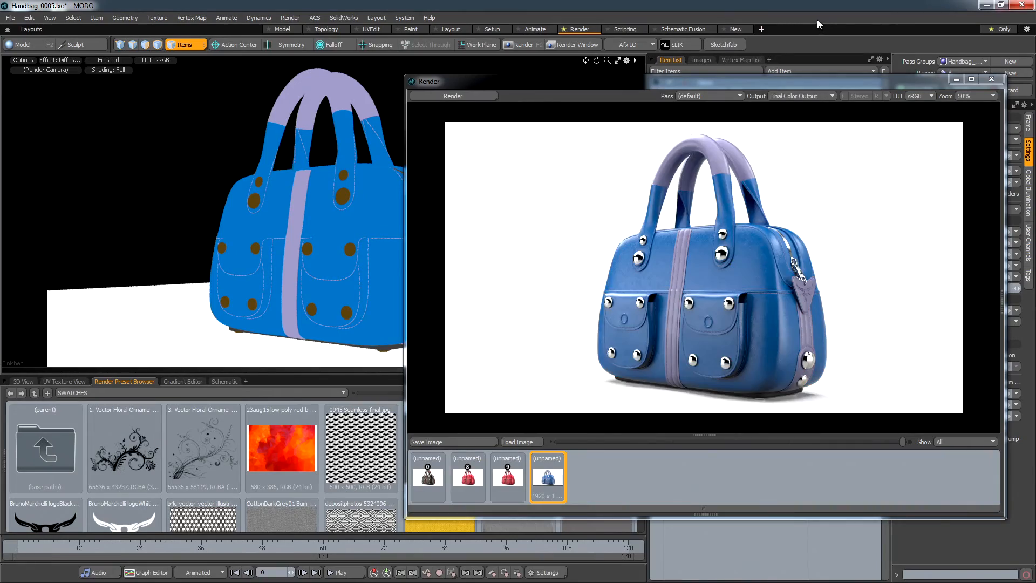